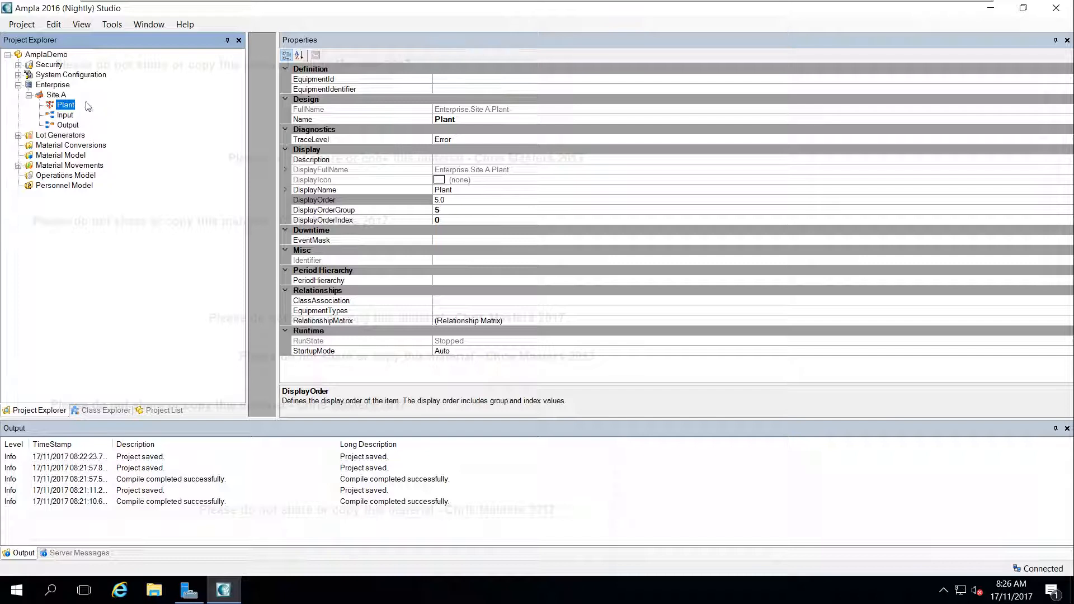
Add an Applications Folder named DataSources under System Configuration
{"action": "left_click", "coordinate": [18, 75]}
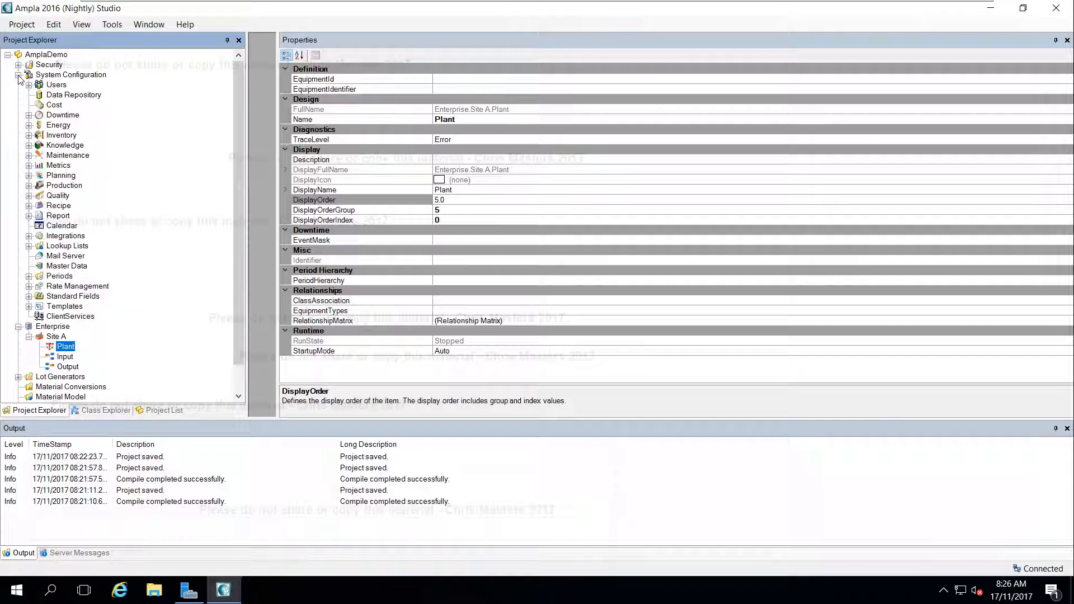
{"action": "left_click", "coordinate": [44, 76]}
{"action": "right_click", "coordinate": [44, 77]}
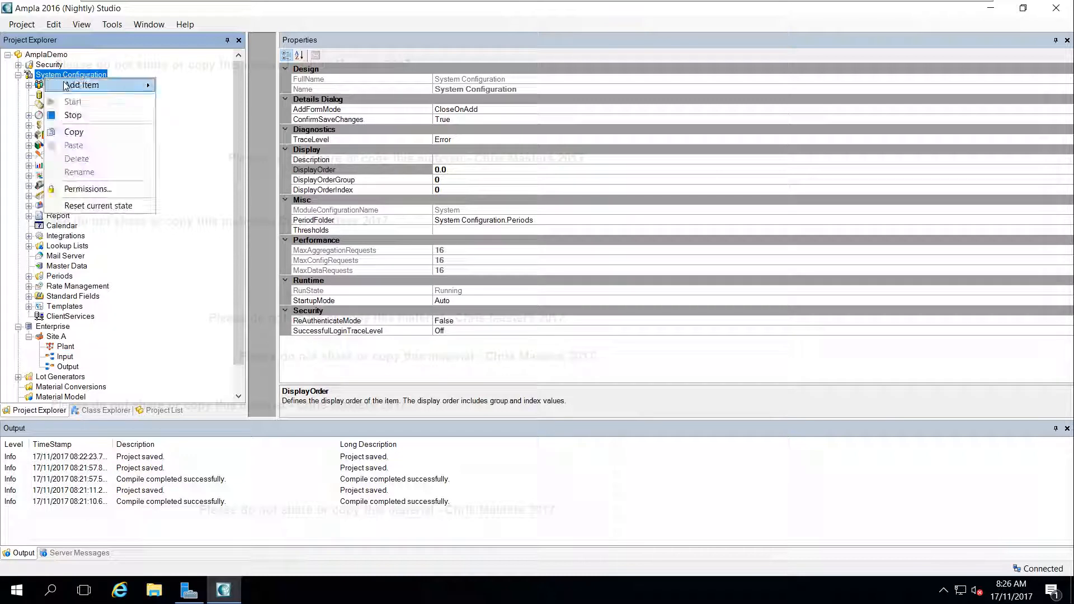
{"action": "mouse_move", "coordinate": [104, 90]}
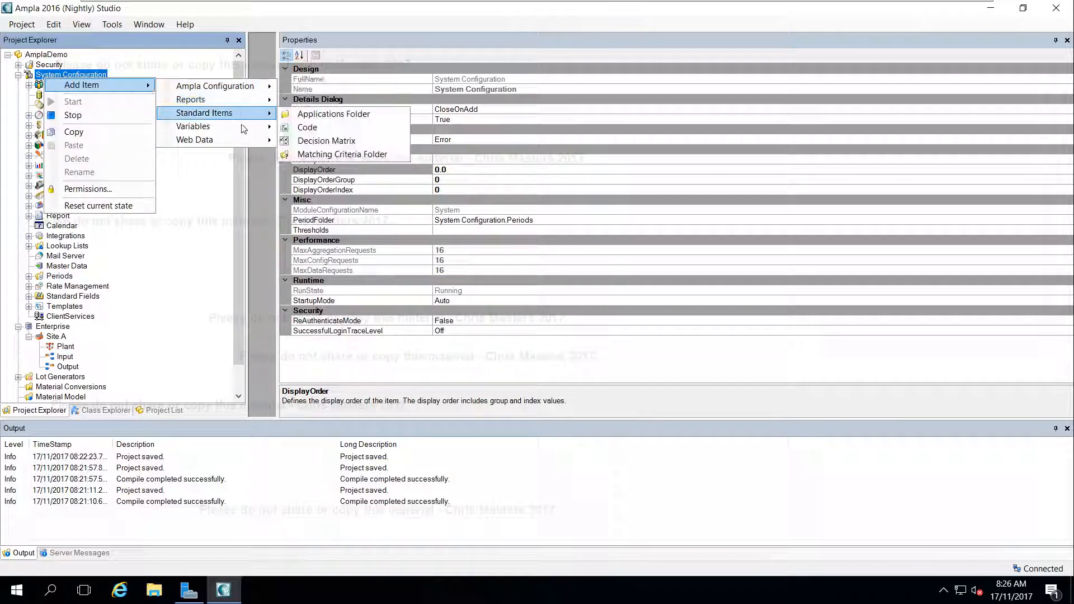
{"action": "mouse_move", "coordinate": [257, 122]}
{"action": "left_click", "coordinate": [325, 113]}
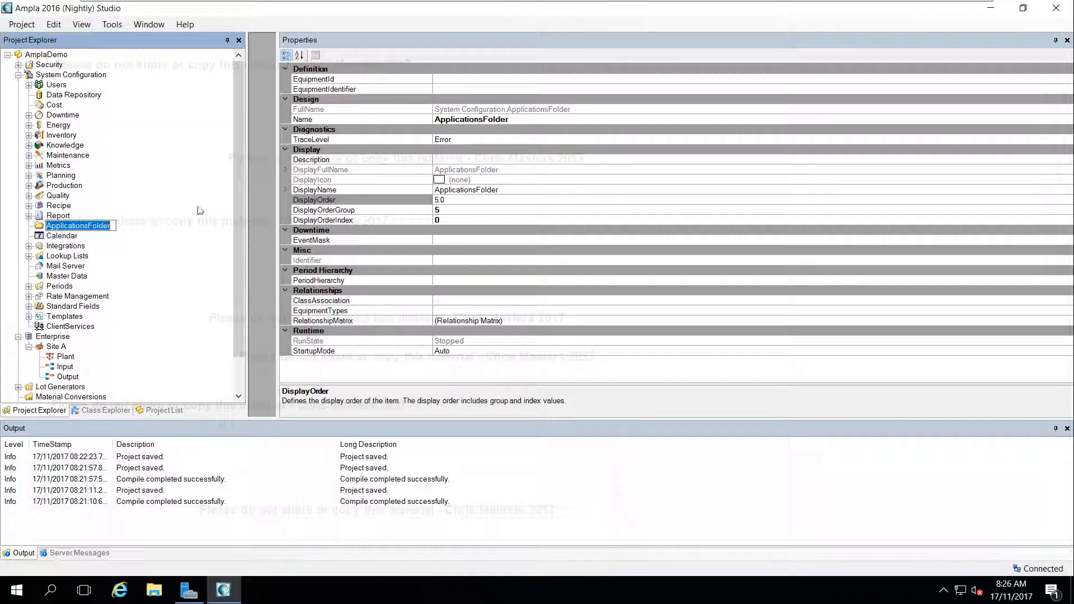
{"action": "type", "text": "DataSources"}
{"action": "key", "text": "Return"}
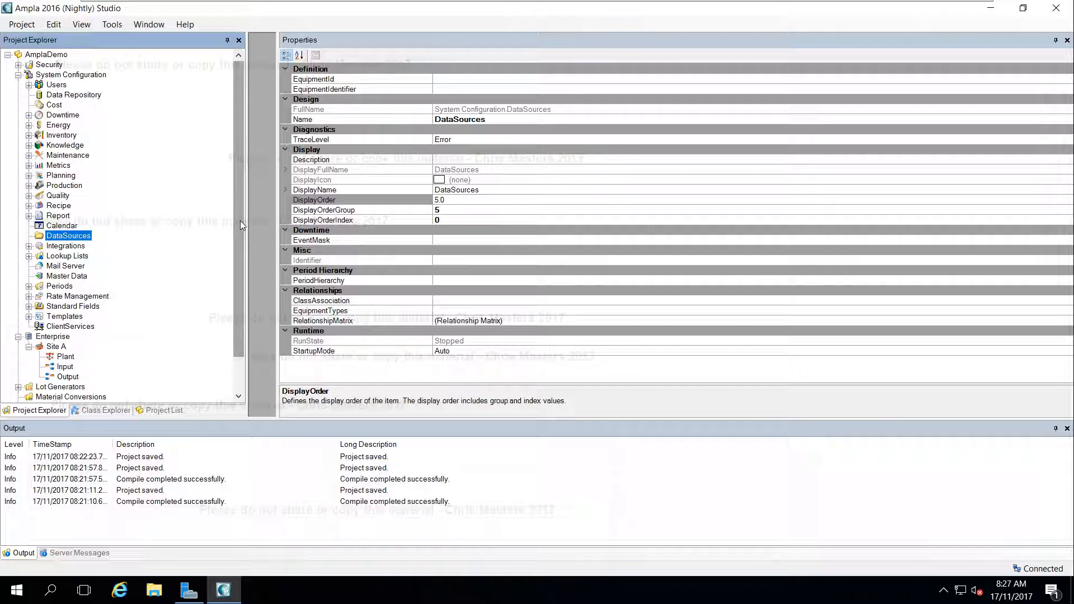
Add an Applications Folder named SimData inside the DataSources folder
{"action": "scroll", "coordinate": [240, 220], "scroll_direction": "down", "scroll_amount": 2}
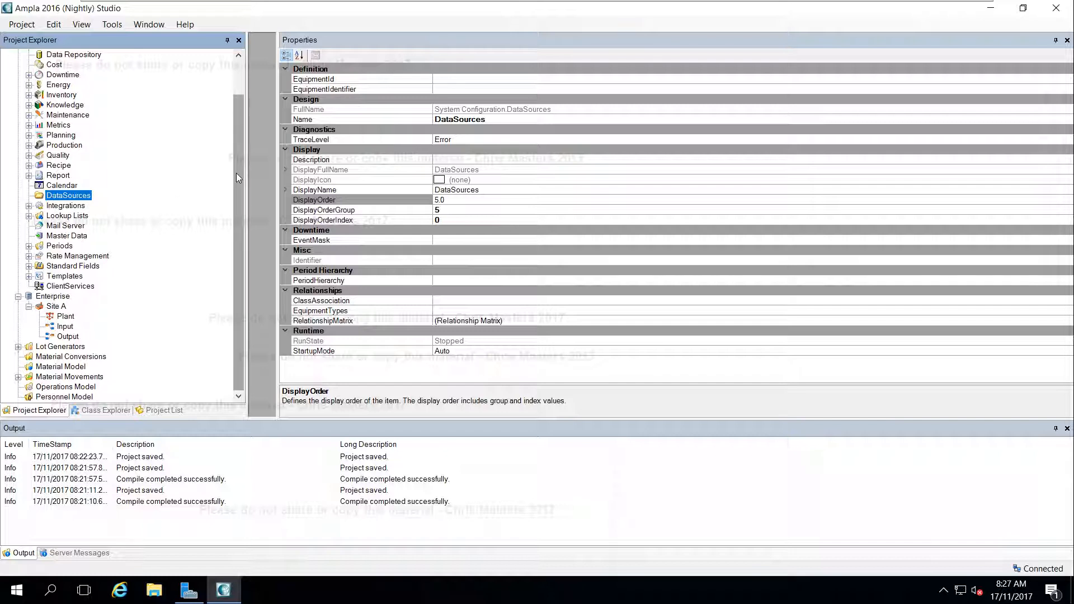
{"action": "left_click_drag", "start_coordinate": [236, 178], "coordinate": [237, 115]}
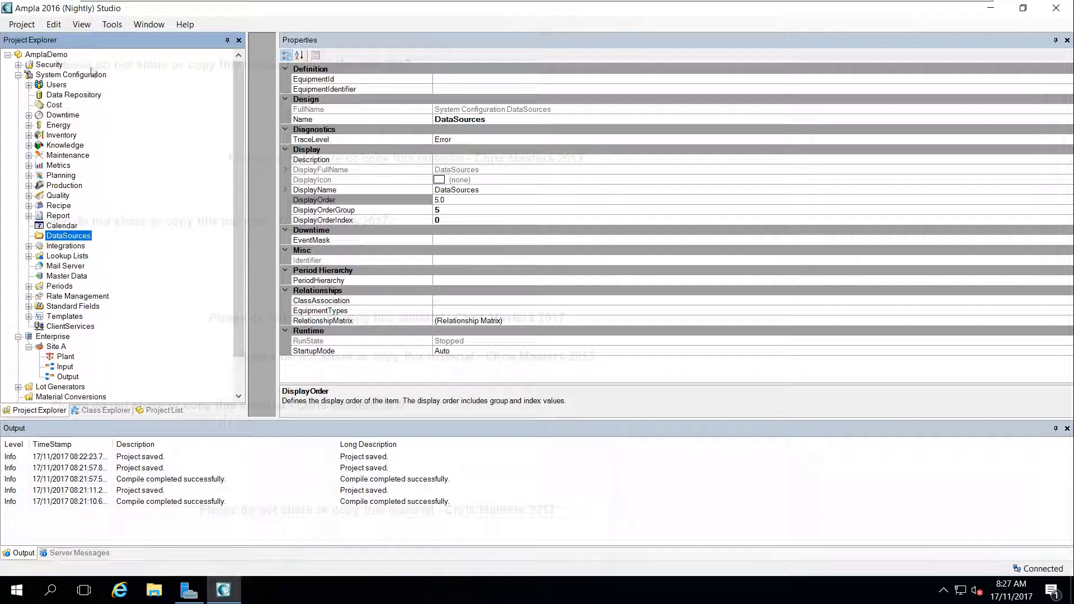
{"action": "right_click", "coordinate": [67, 238]}
{"action": "mouse_move", "coordinate": [106, 240]}
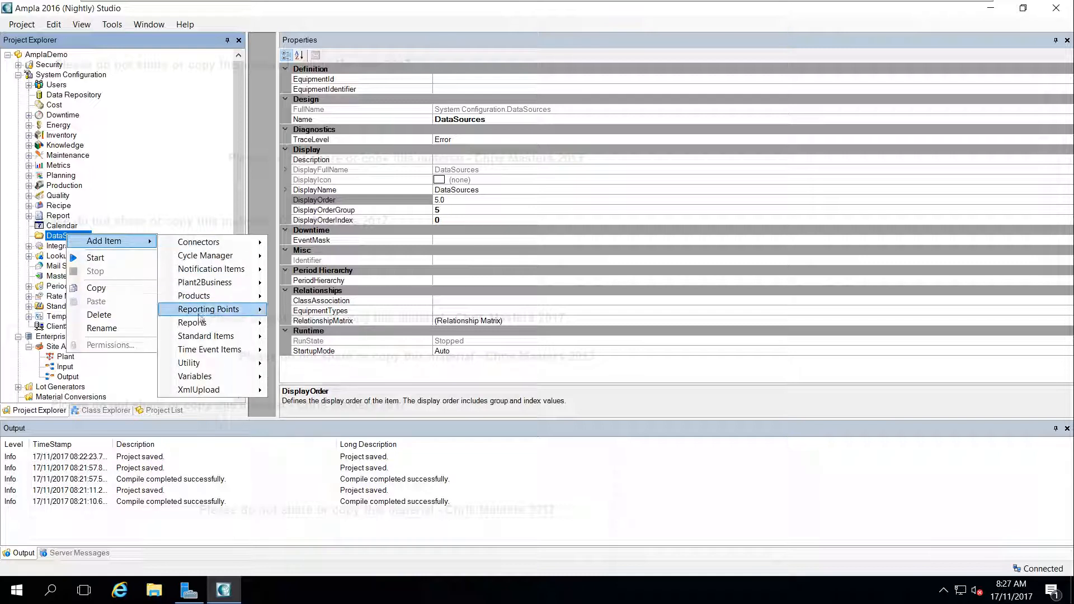
{"action": "mouse_move", "coordinate": [206, 337]}
{"action": "left_click", "coordinate": [280, 350]}
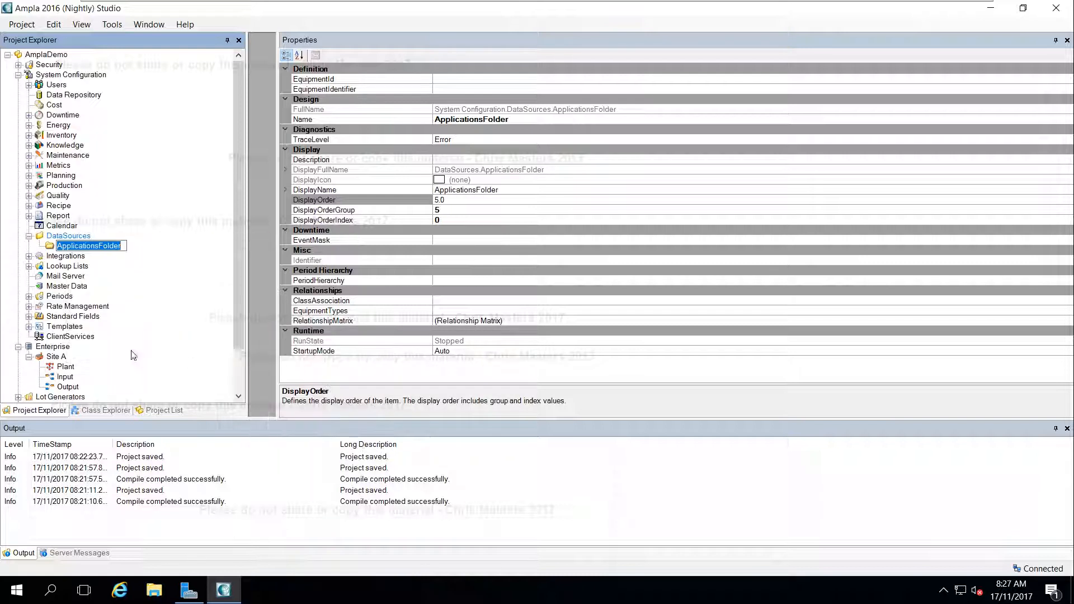
{"action": "type", "text": "Simulation"}
{"action": "key", "text": "Return"}
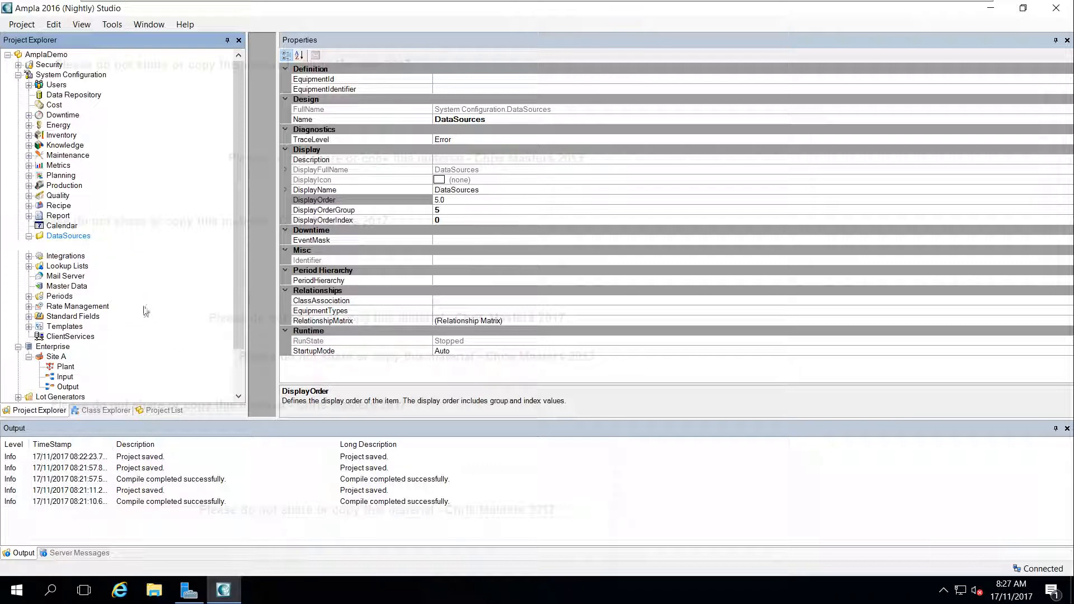
Add a Number Generator with its default name to the SimData folder and save the project
{"action": "right_click", "coordinate": [64, 248]}
{"action": "mouse_move", "coordinate": [74, 258]}
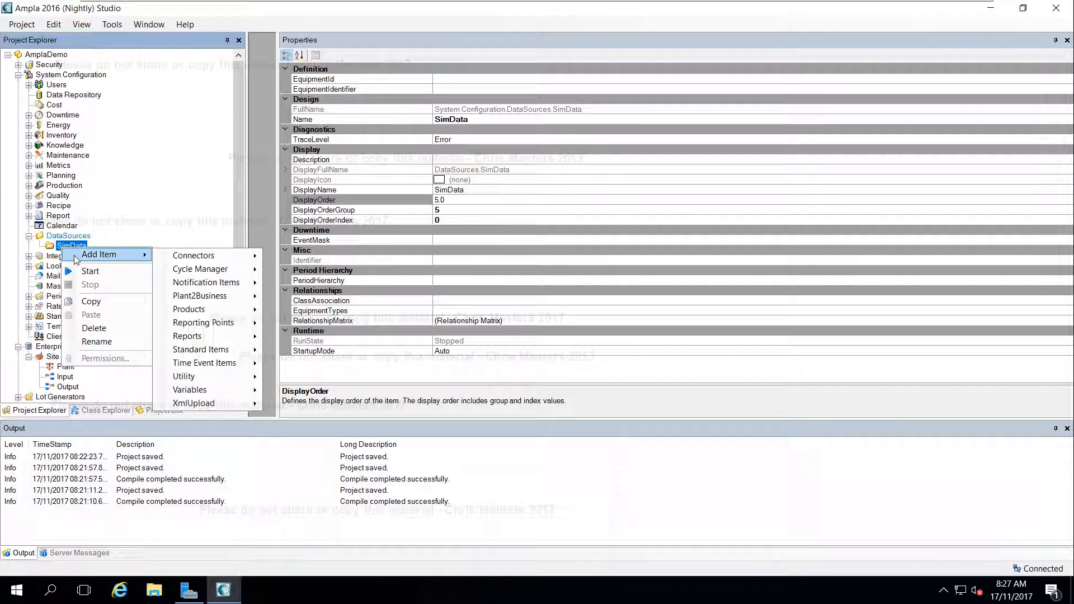
{"action": "mouse_move", "coordinate": [219, 380]}
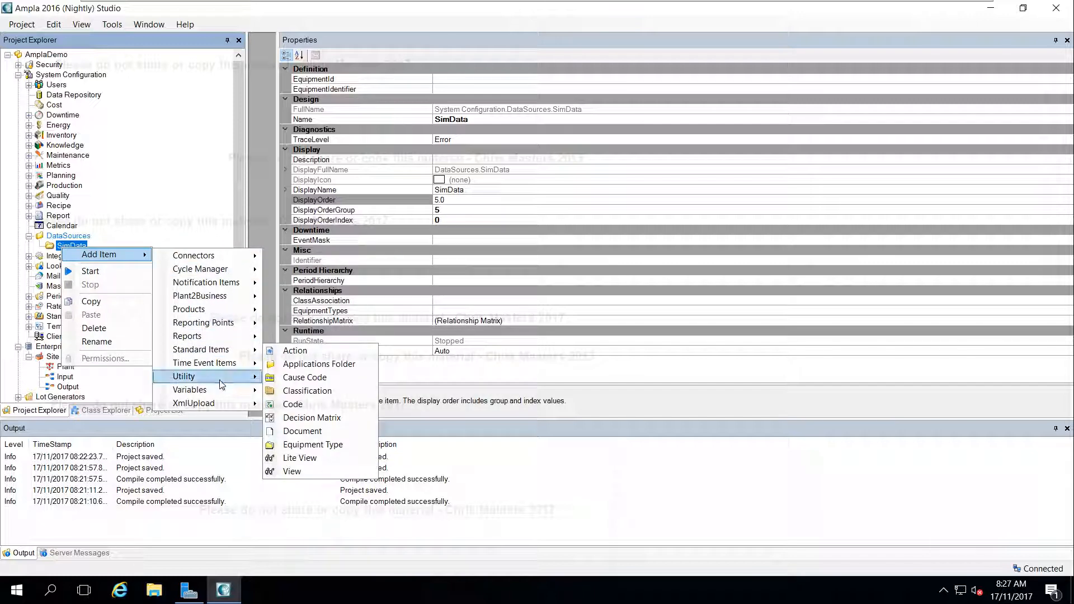
{"action": "left_click", "coordinate": [299, 379]}
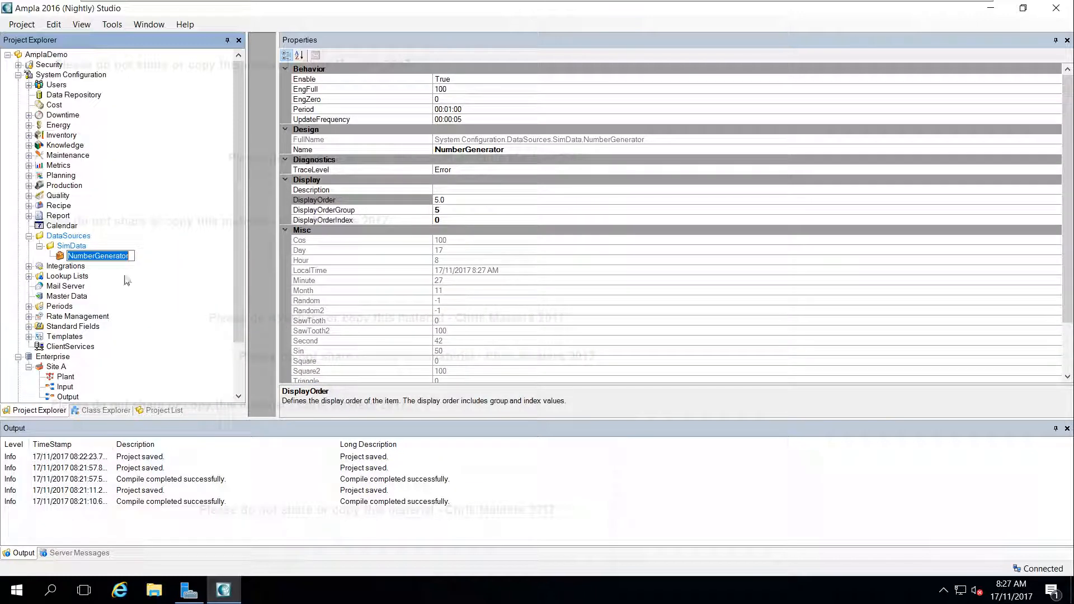
{"action": "key", "text": "Return"}
{"action": "key", "text": "ctrl+s"}
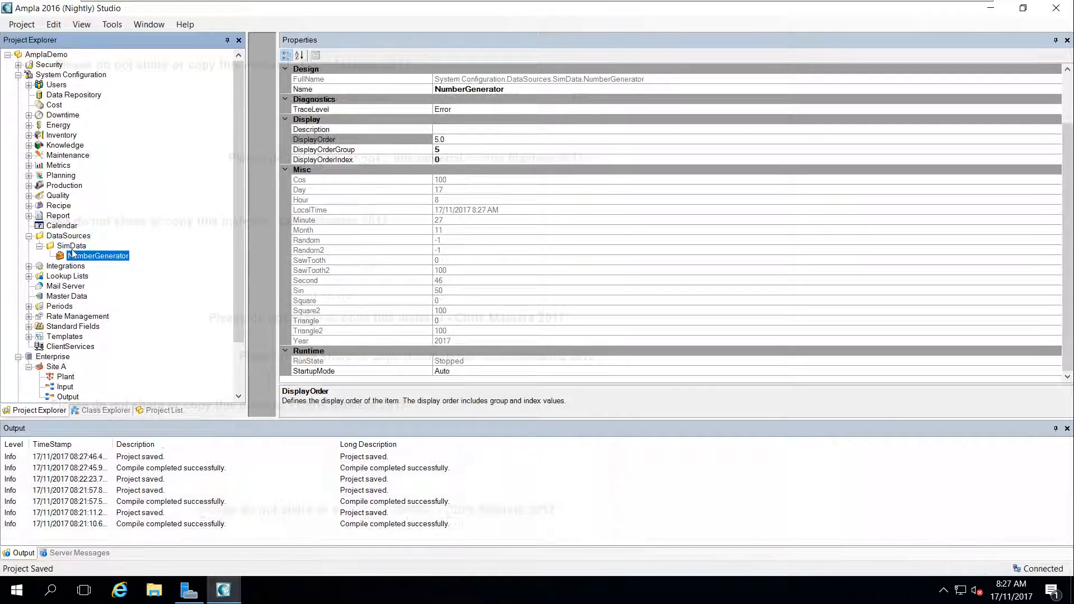
Start the AmplaDemo project and examine the live values of the NumberGenerator
{"action": "right_click", "coordinate": [46, 55]}
{"action": "left_click", "coordinate": [73, 80]}
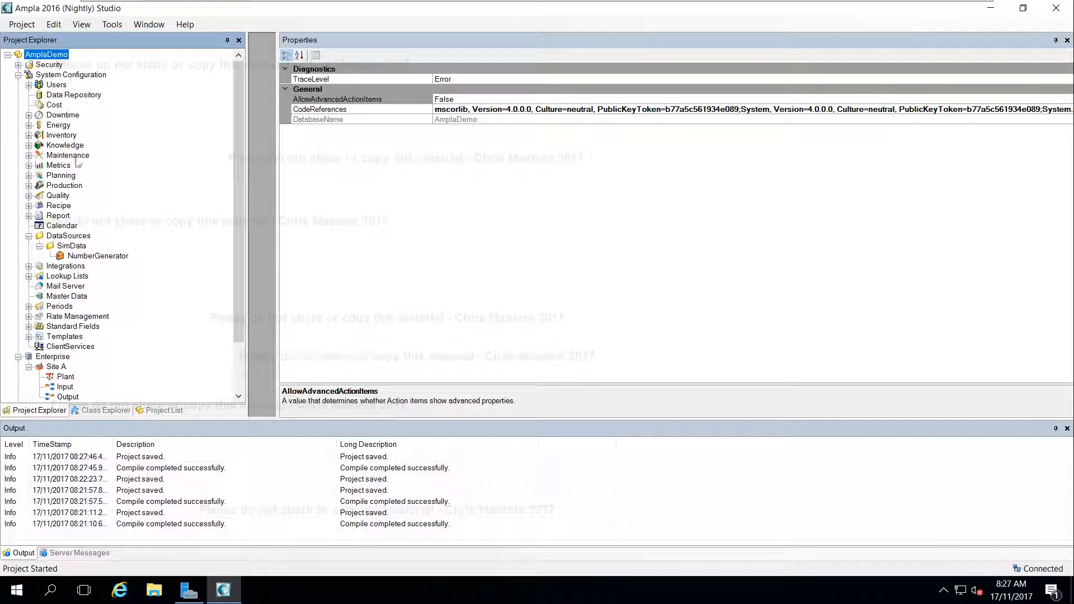
{"action": "left_click", "coordinate": [99, 257]}
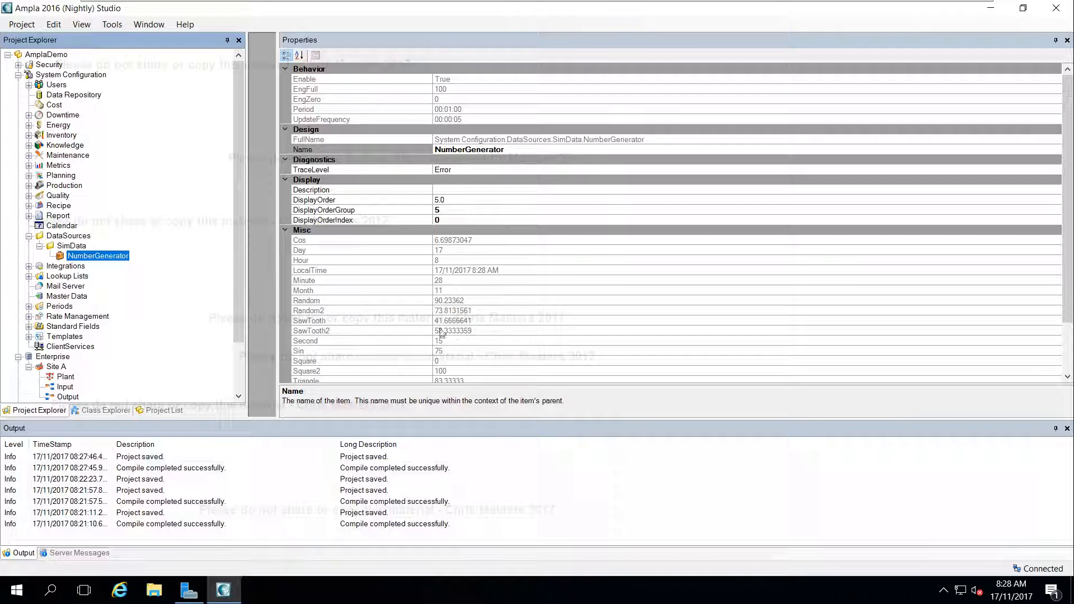
{"action": "left_click", "coordinate": [464, 341]}
{"action": "scroll", "coordinate": [465, 341], "scroll_direction": "down", "scroll_amount": 2}
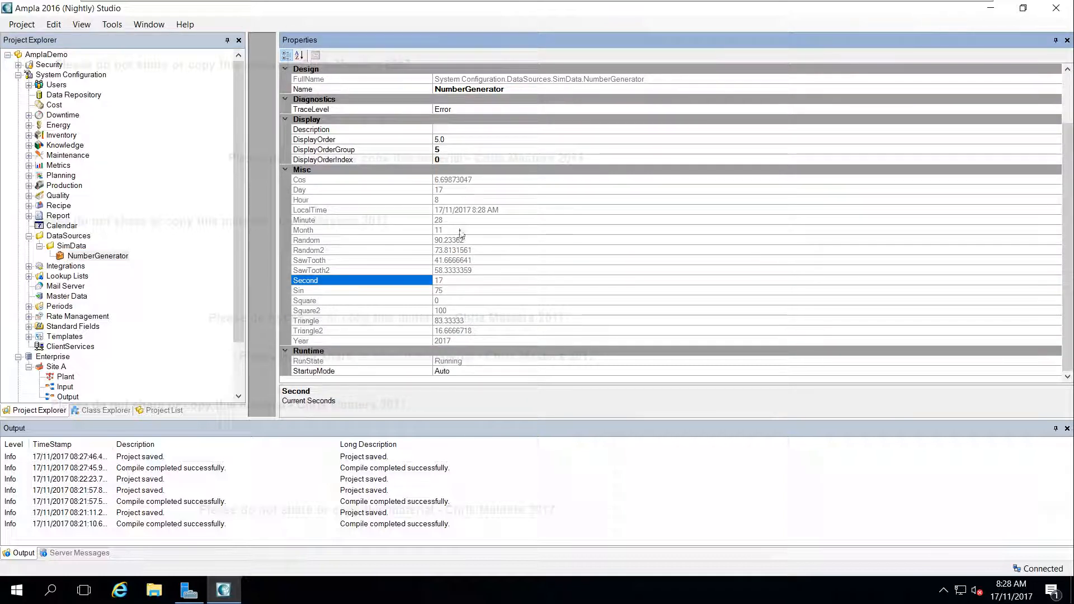
{"action": "scroll", "coordinate": [465, 246], "scroll_direction": "up", "scroll_amount": 2}
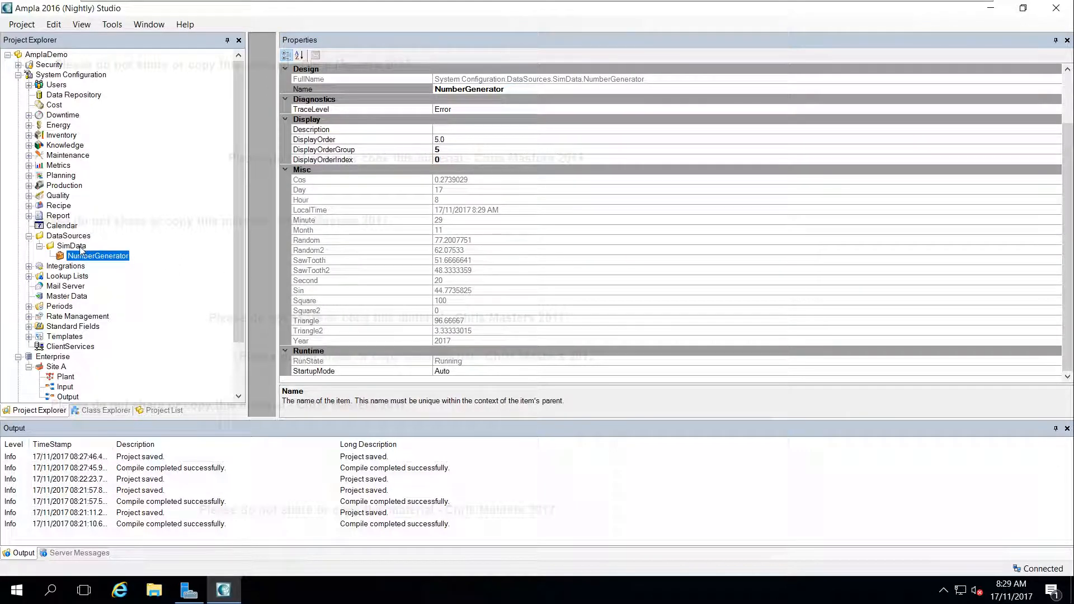
Add a Calculated Variable named Plant_Stopped to the SimData folder
{"action": "right_click", "coordinate": [80, 250]}
{"action": "mouse_move", "coordinate": [134, 254]}
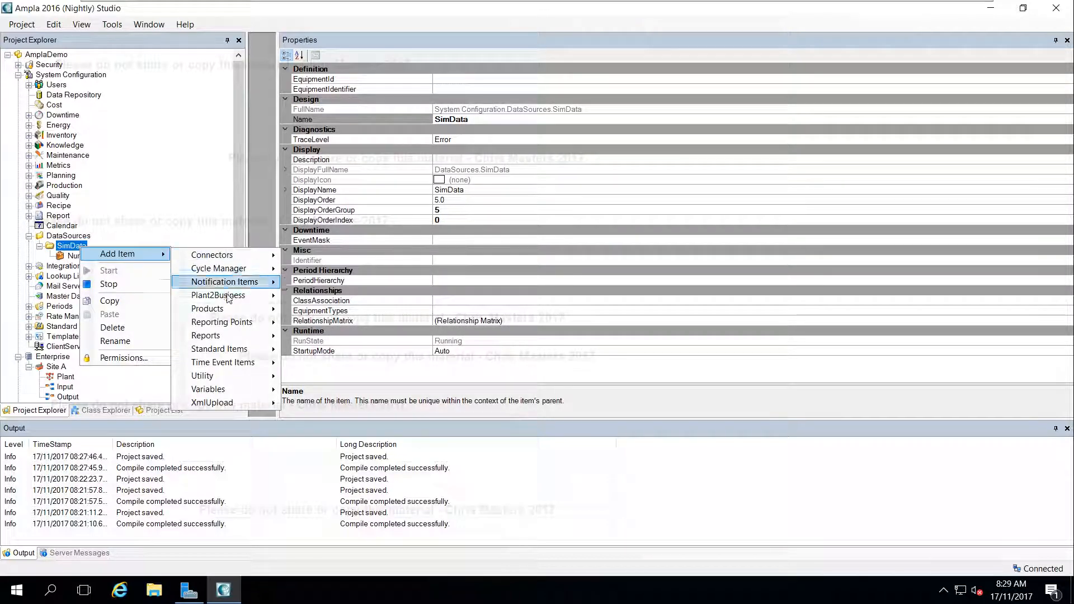
{"action": "mouse_move", "coordinate": [246, 389]}
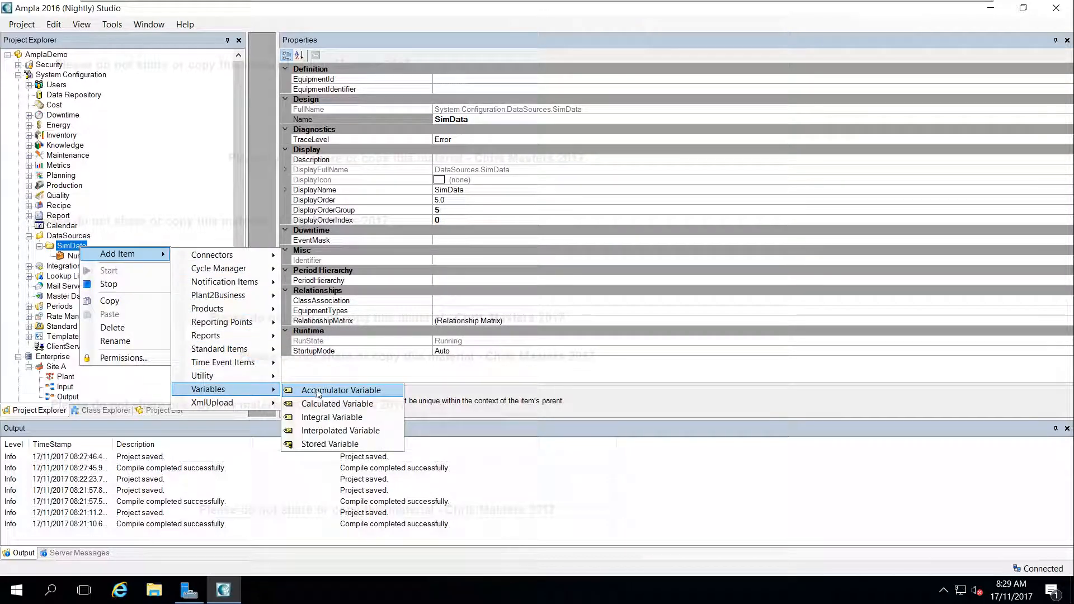
{"action": "left_click", "coordinate": [346, 404]}
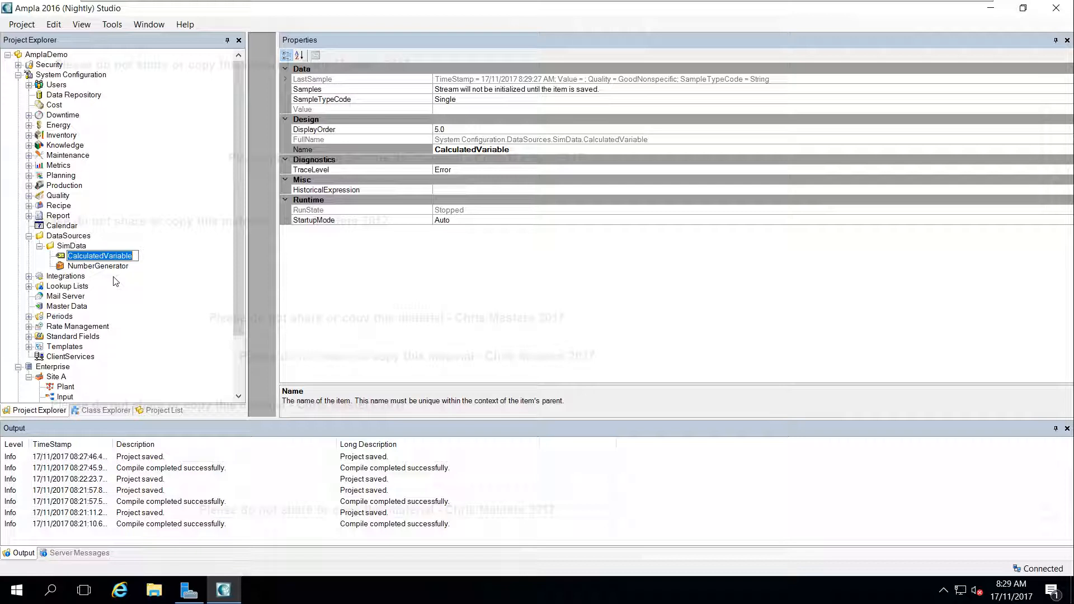
{"action": "type", "text": "Stopped"}
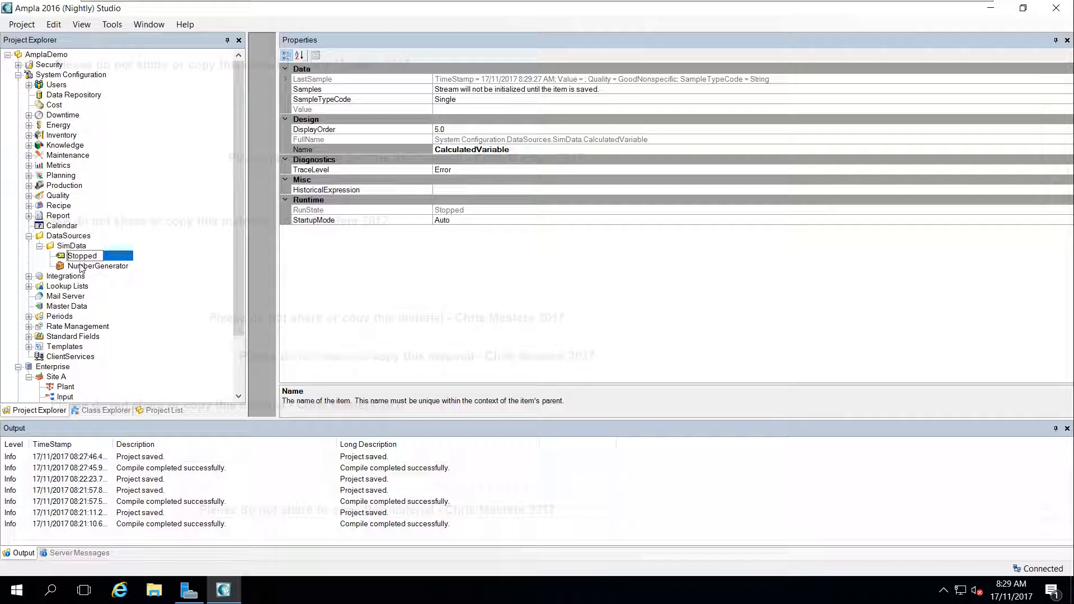
{"action": "type", "text": "Plant_"}
{"action": "key", "text": "Return"}
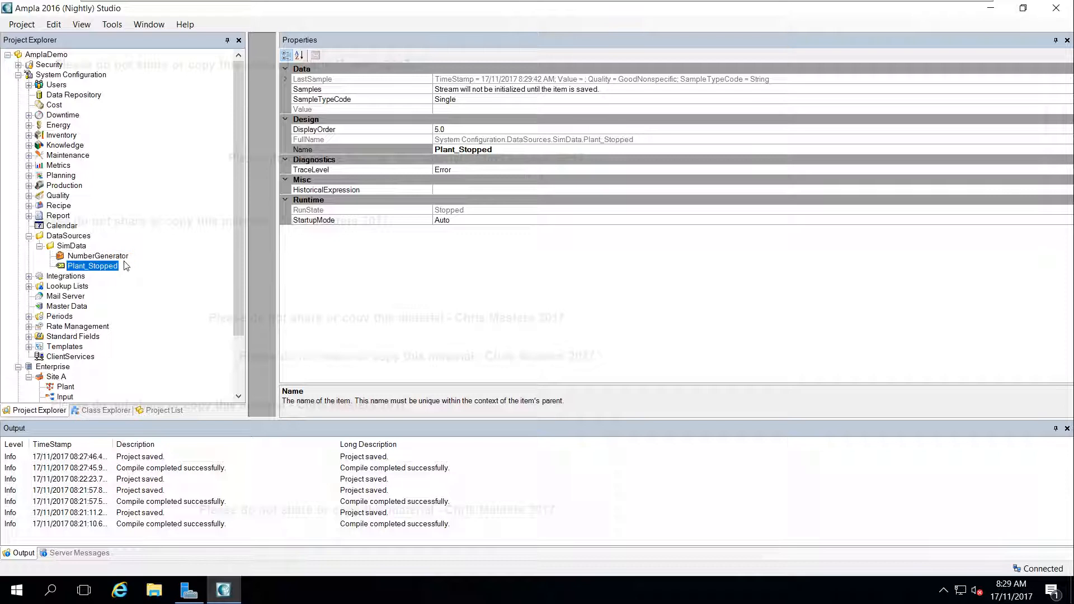
Set the NumberGenerator's DisplayOrderGroup to 4 and save the project
{"action": "left_click", "coordinate": [90, 257]}
{"action": "left_click", "coordinate": [436, 209]}
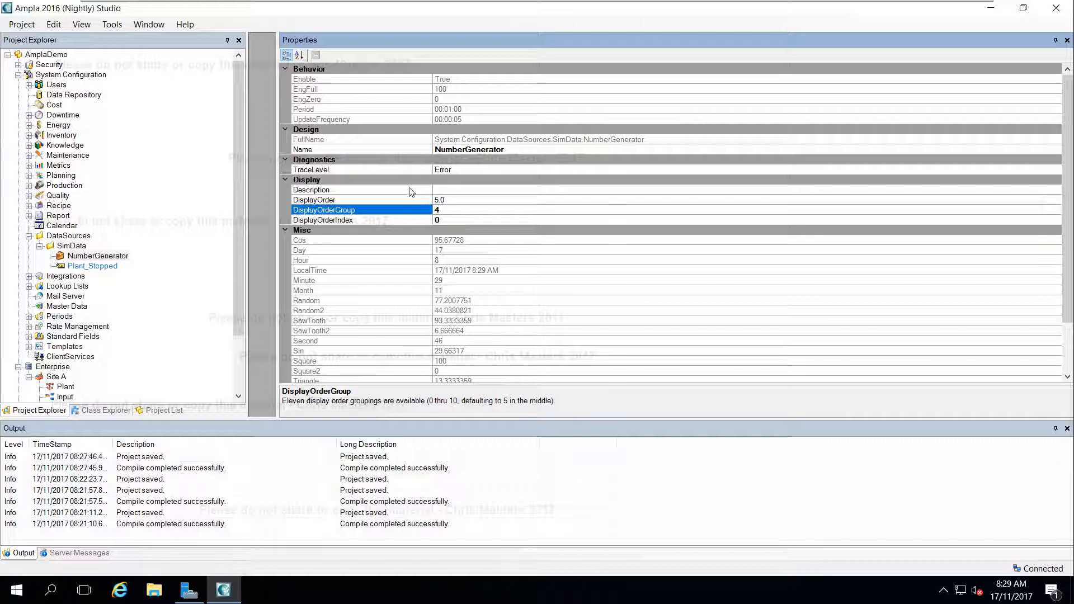
{"action": "left_click", "coordinate": [444, 200]}
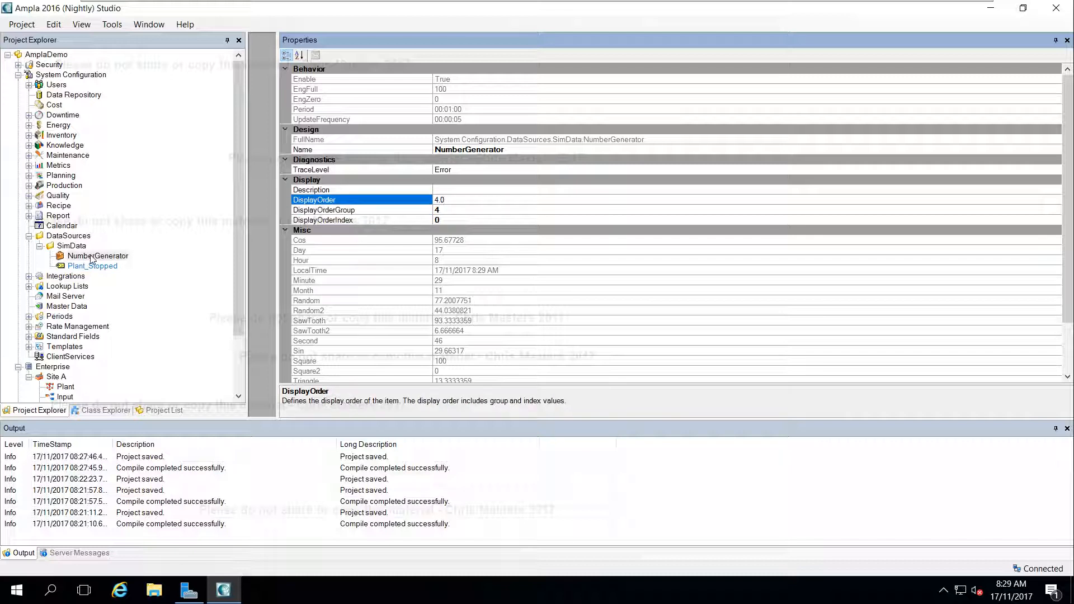
{"action": "left_click", "coordinate": [89, 267]}
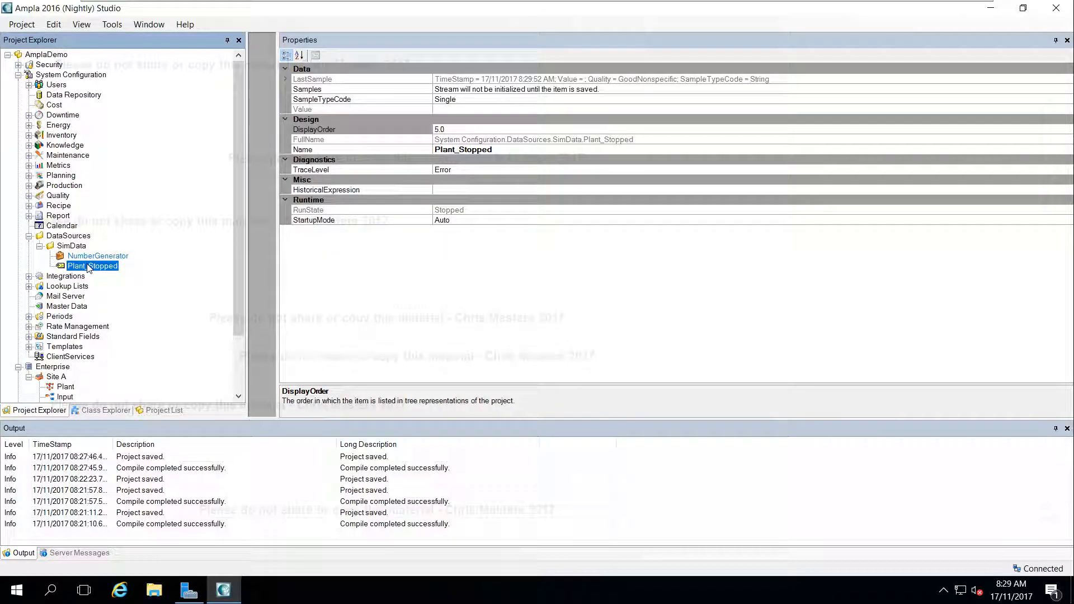
{"action": "key", "text": "ctrl+s"}
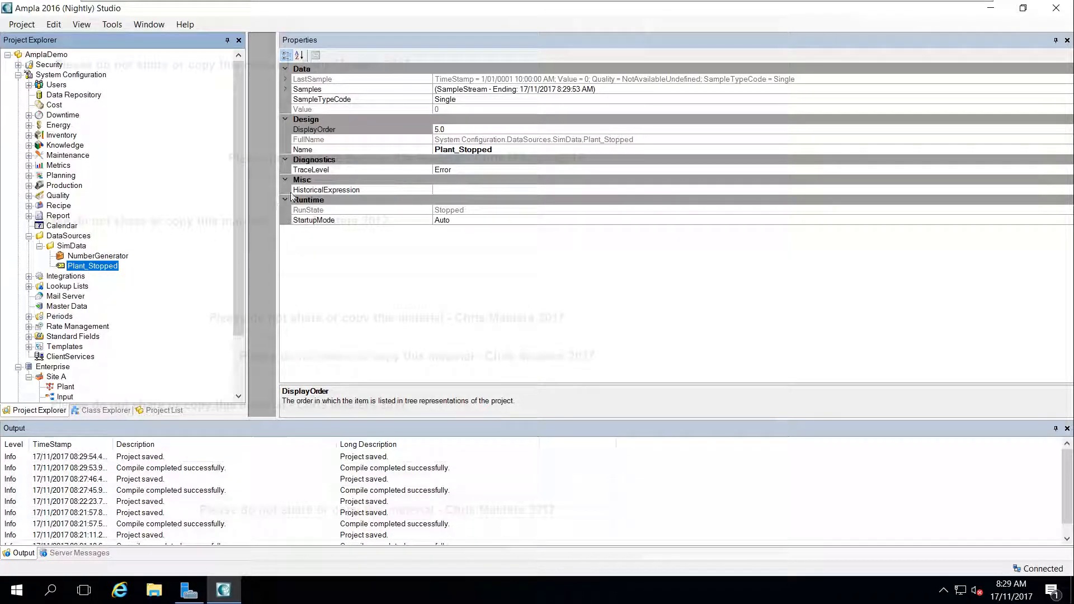
Insert a reference to the SimData NumberGenerator's Random property into the HistoricalExpression of Plant_Stopped
{"action": "left_click", "coordinate": [462, 190]}
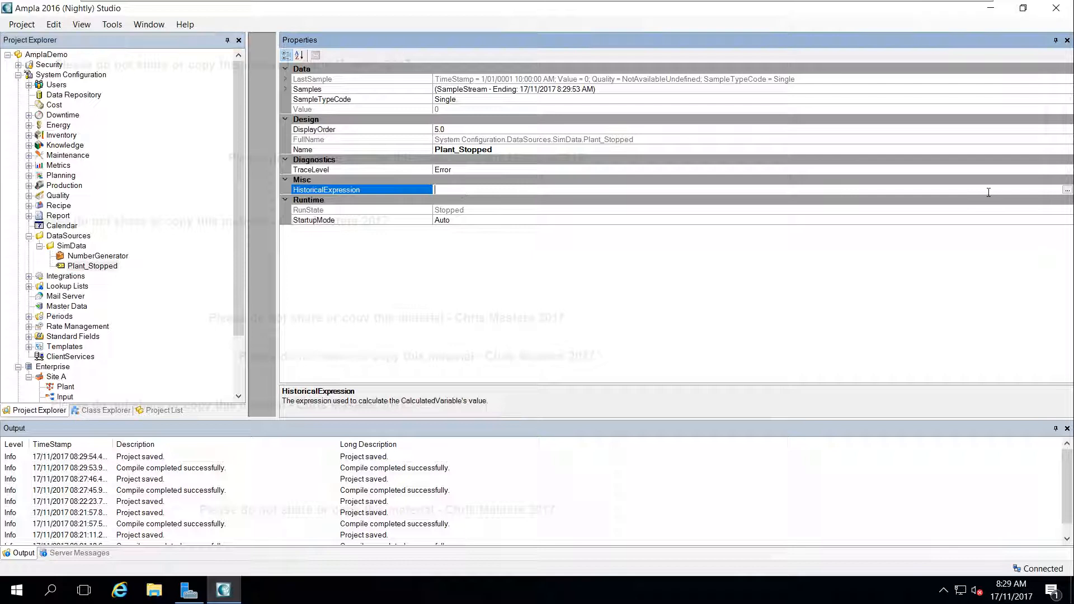
{"action": "left_click", "coordinate": [1067, 193]}
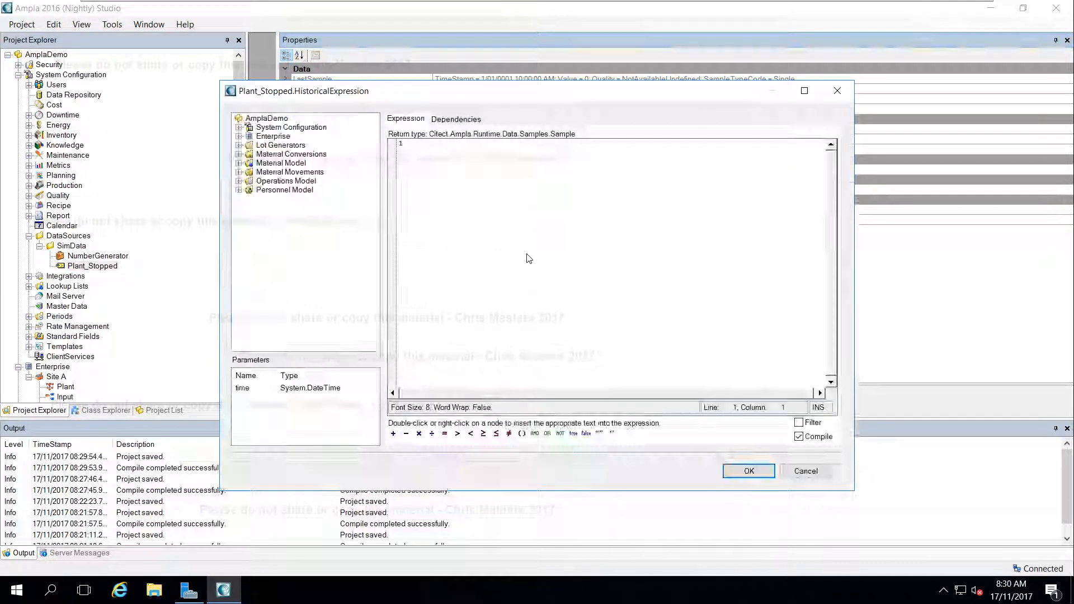
{"action": "left_click", "coordinate": [239, 136]}
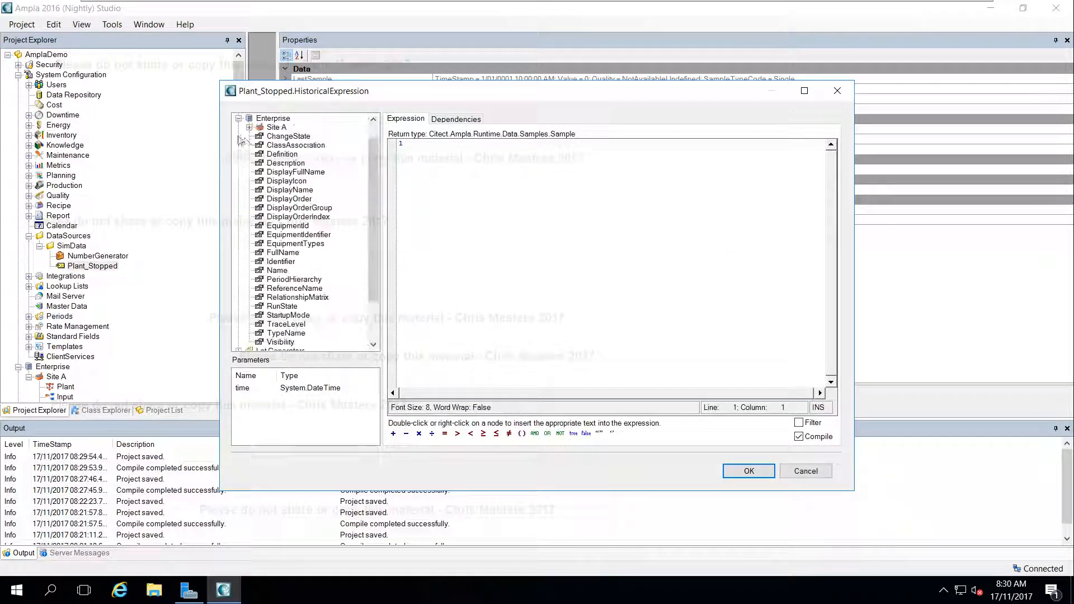
{"action": "left_click", "coordinate": [239, 118]}
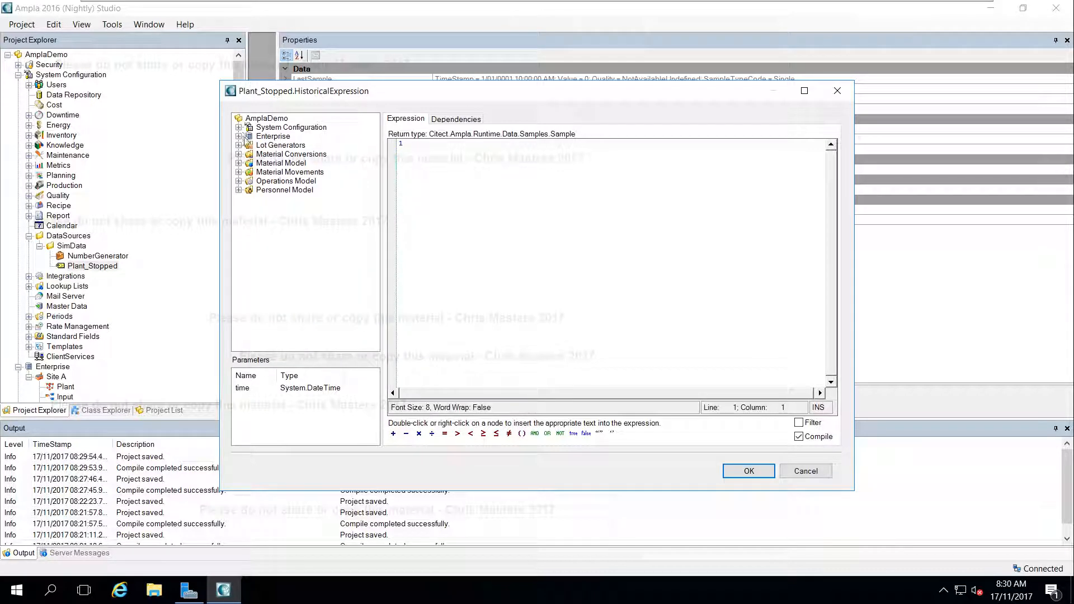
{"action": "left_click", "coordinate": [238, 127]}
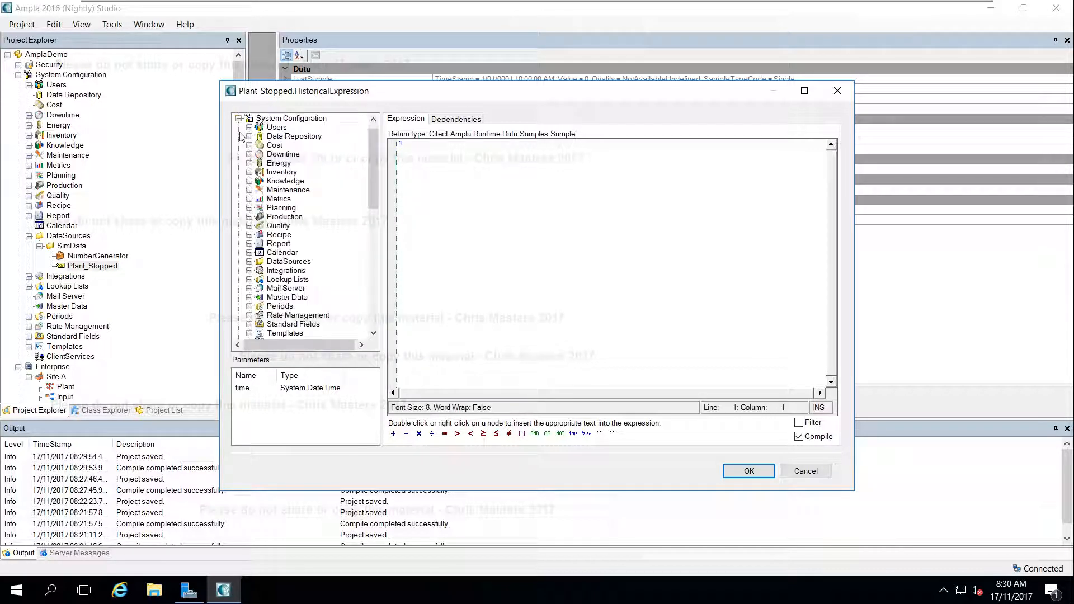
{"action": "left_click", "coordinate": [249, 261]}
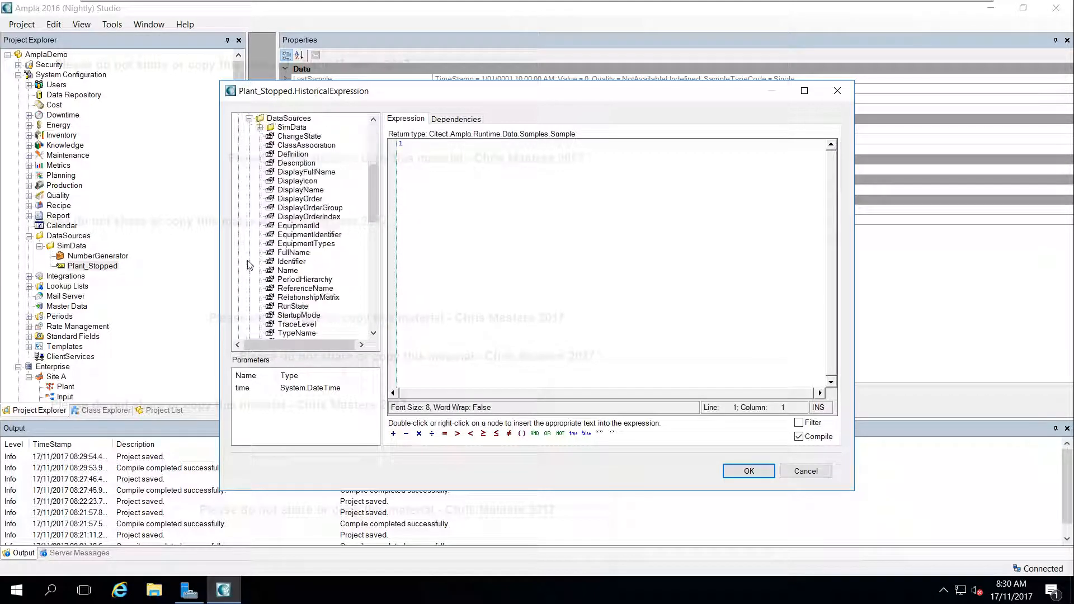
{"action": "left_click", "coordinate": [260, 127]}
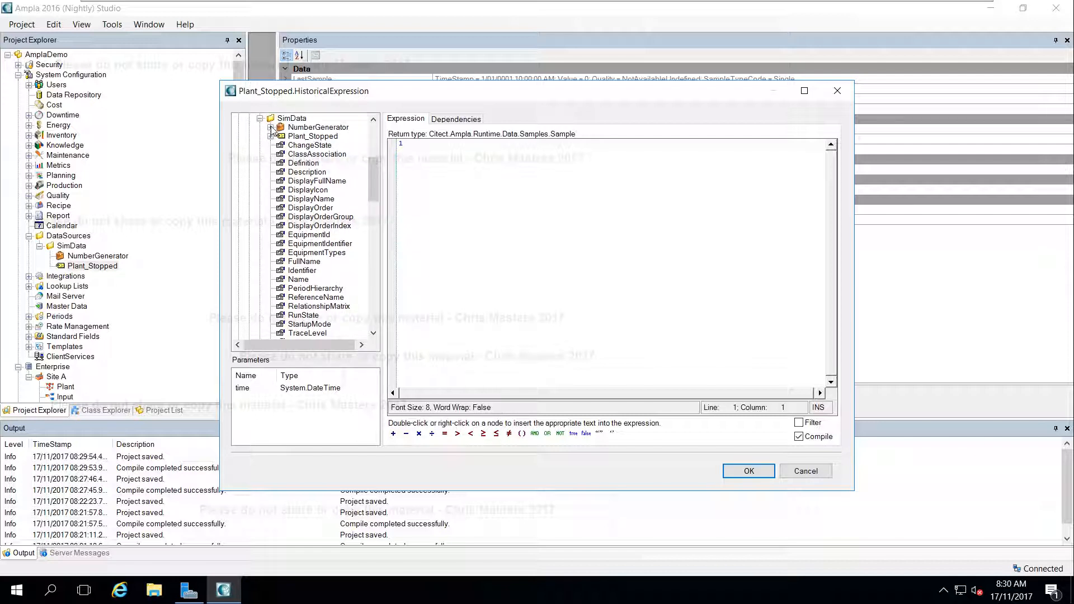
{"action": "left_click", "coordinate": [270, 128]}
{"action": "left_click", "coordinate": [311, 119]}
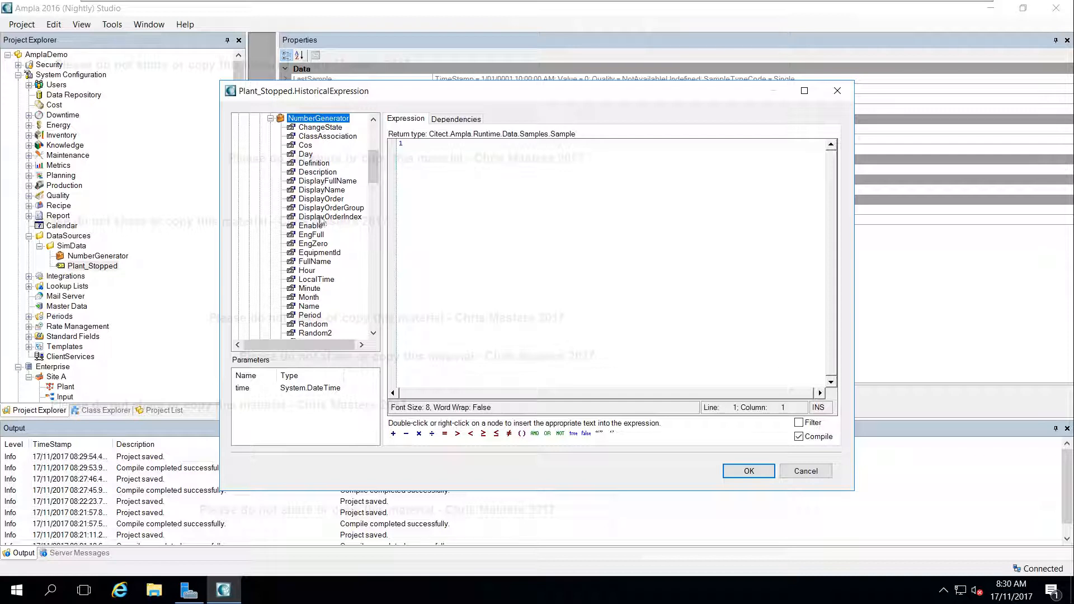
{"action": "left_click_drag", "start_coordinate": [376, 166], "coordinate": [376, 179]}
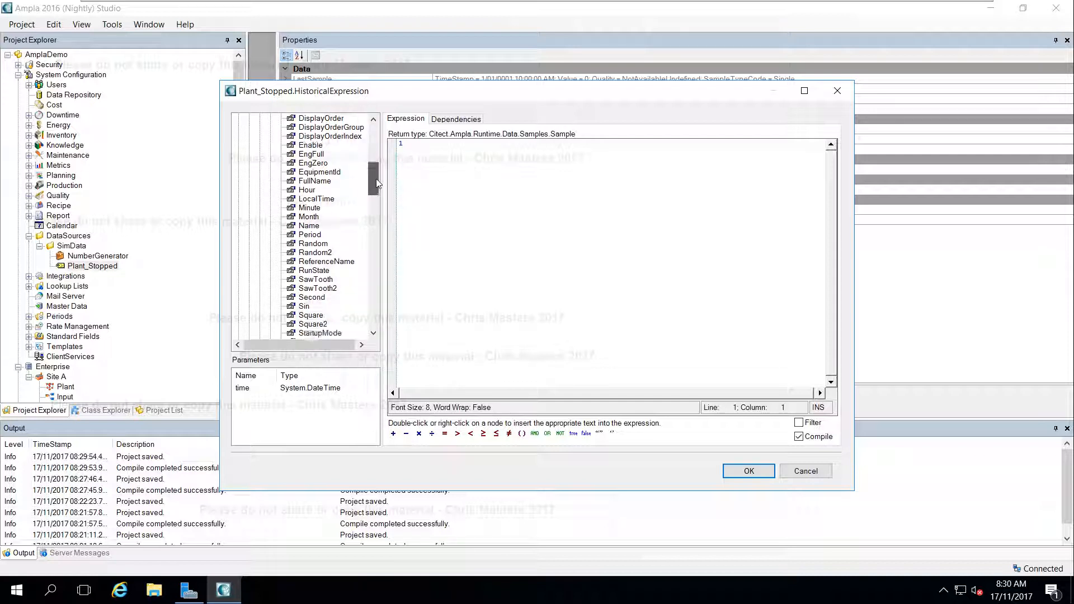
{"action": "double_click", "coordinate": [308, 245]}
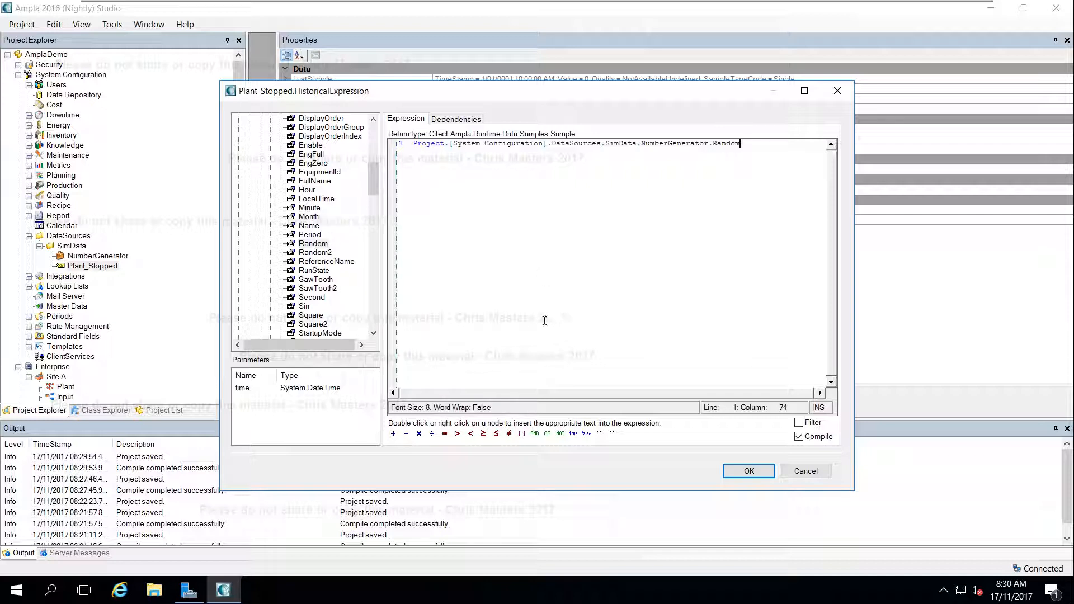
Complete the Plant_Stopped expression with the comparison <= 50 and accept it
{"action": "left_click", "coordinate": [495, 434]}
{"action": "left_click", "coordinate": [799, 423]}
{"action": "left_click", "coordinate": [749, 471]}
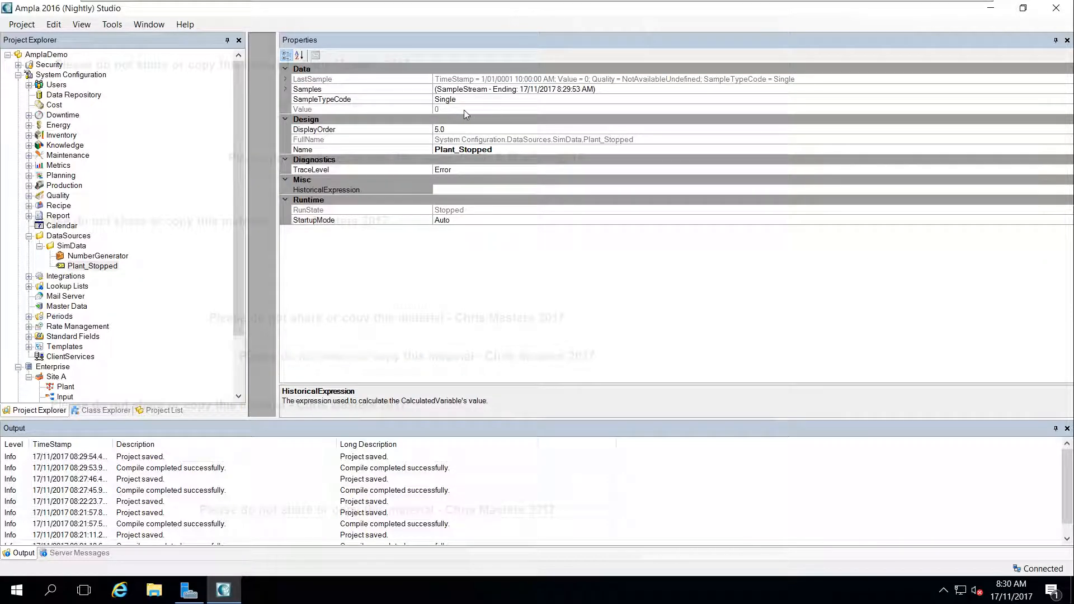
Save the project and start the Plant_Stopped variable
{"action": "left_click", "coordinate": [464, 110]}
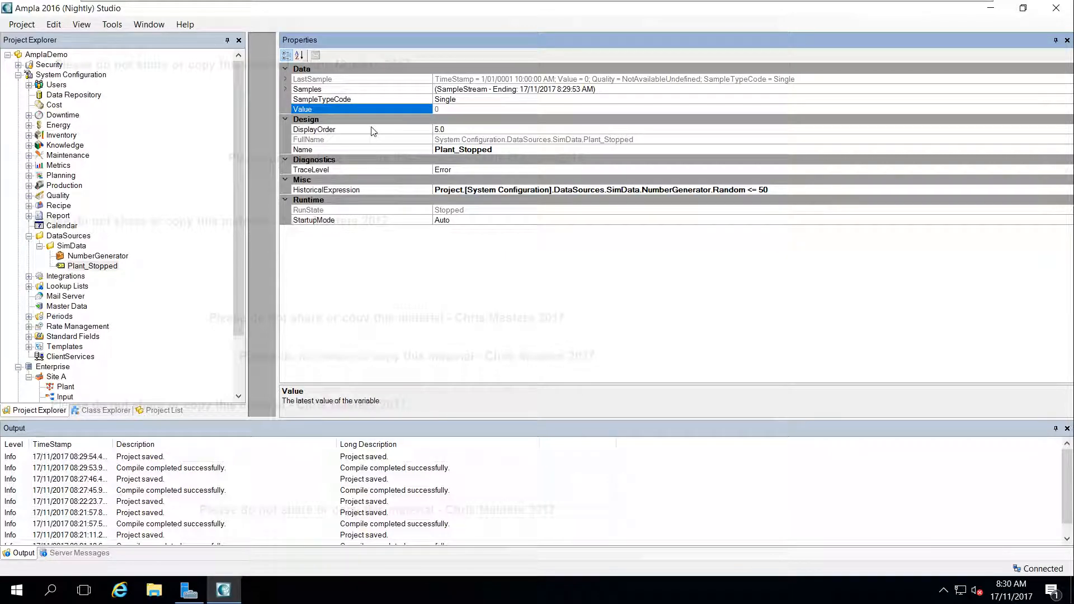
{"action": "right_click", "coordinate": [93, 267]}
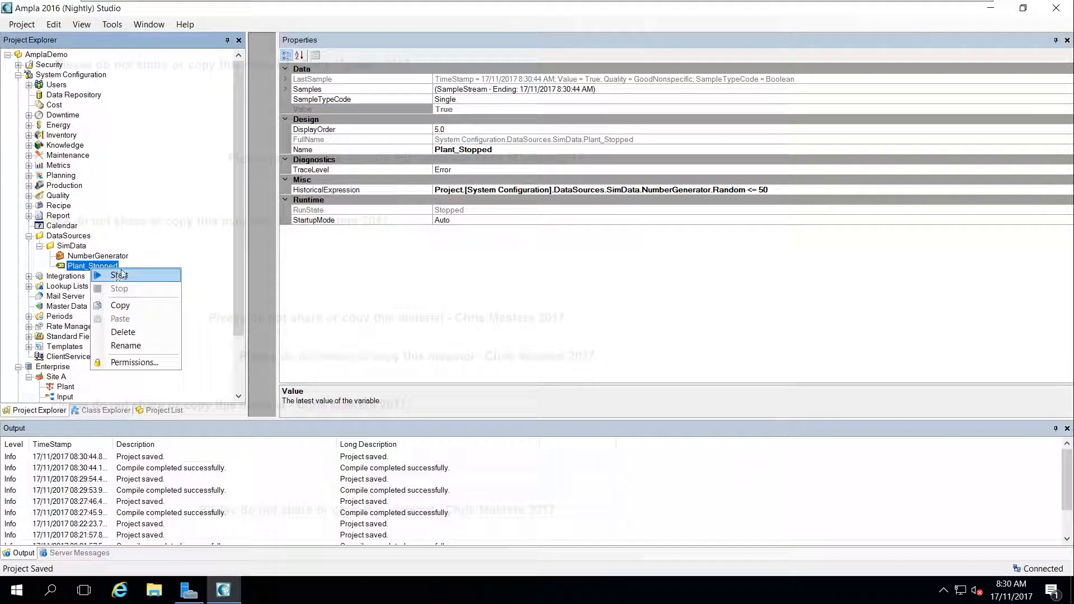
{"action": "left_click", "coordinate": [120, 275]}
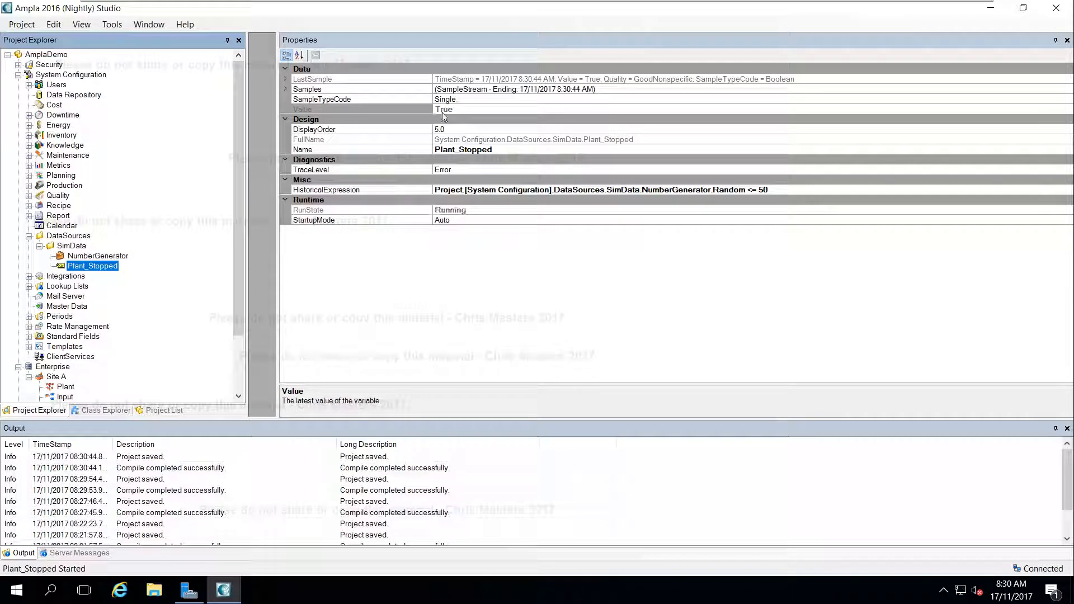
Examine the current value and the sample stream chart of Plant_Stopped
{"action": "left_click", "coordinate": [447, 109]}
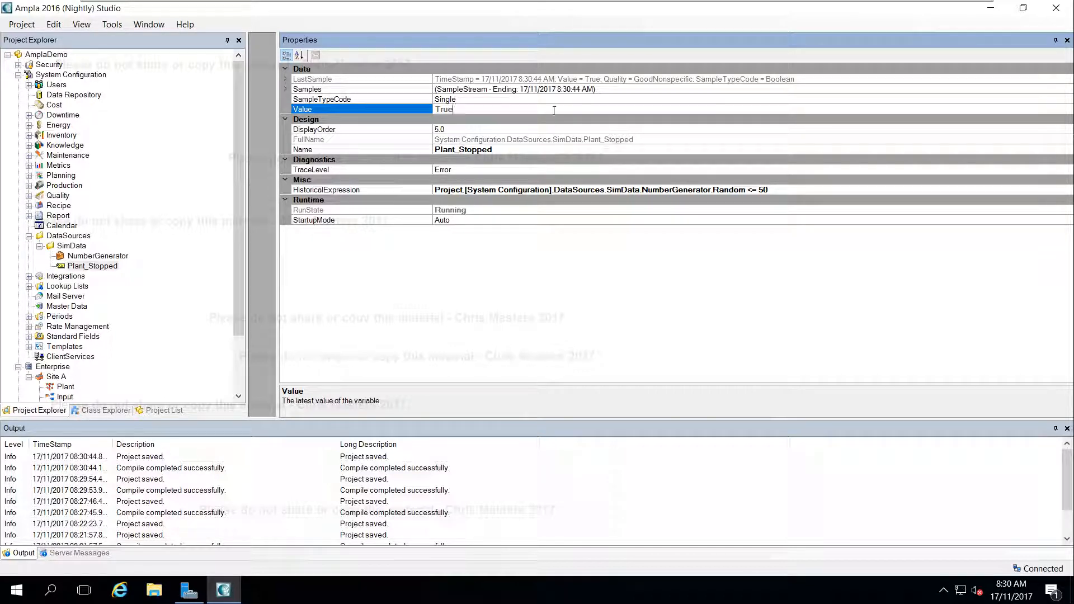
{"action": "left_click", "coordinate": [618, 91]}
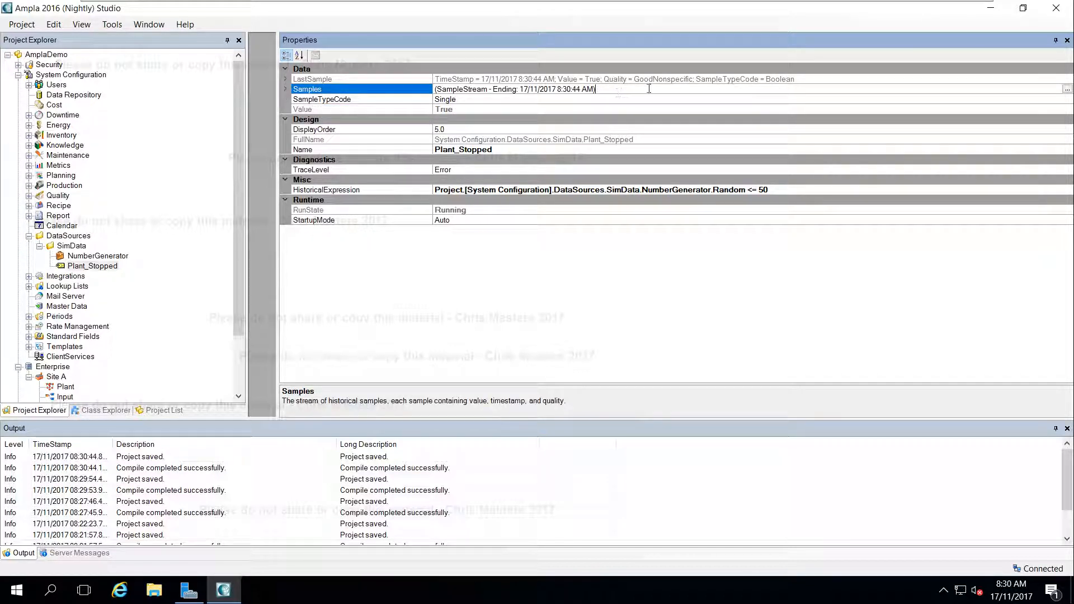
{"action": "left_click", "coordinate": [1067, 89]}
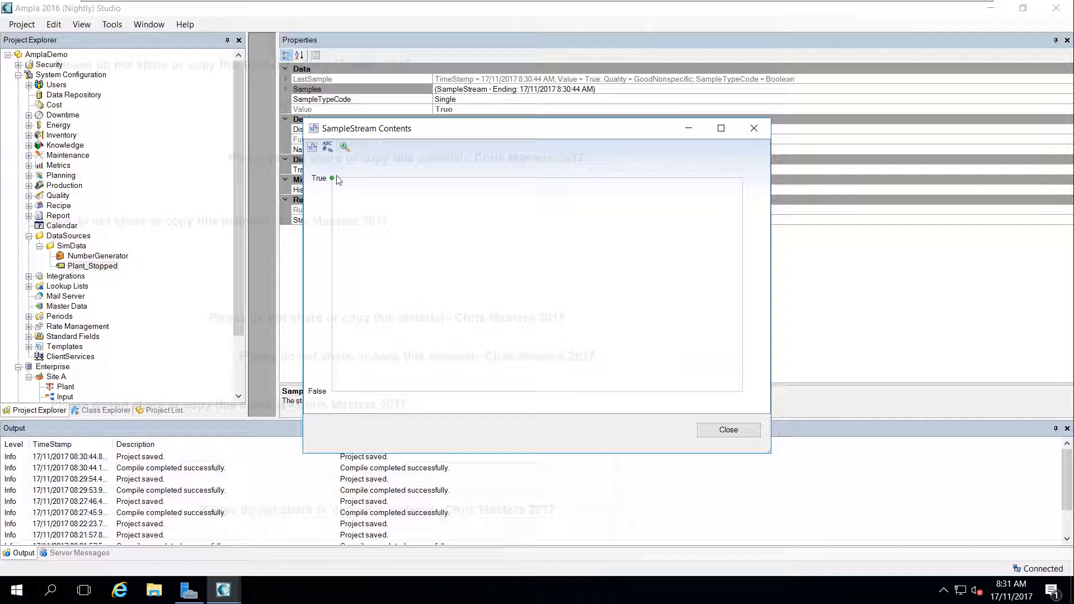
{"action": "mouse_move", "coordinate": [334, 183]}
{"action": "left_click", "coordinate": [753, 130]}
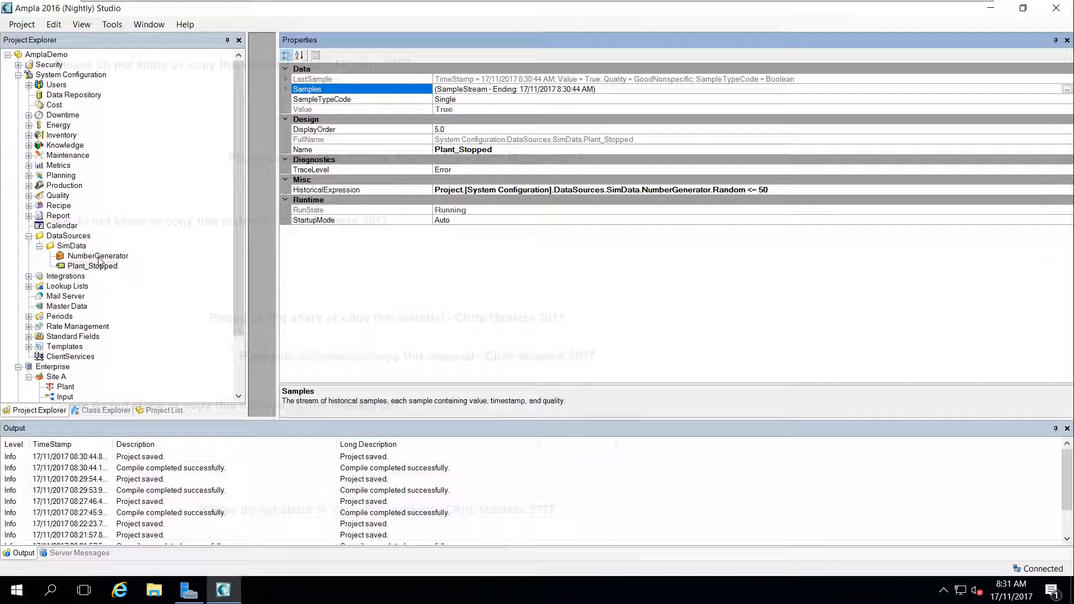
Add an Applications Folder named Timers under System Configuration
{"action": "left_click_drag", "start_coordinate": [237, 177], "coordinate": [243, 212]}
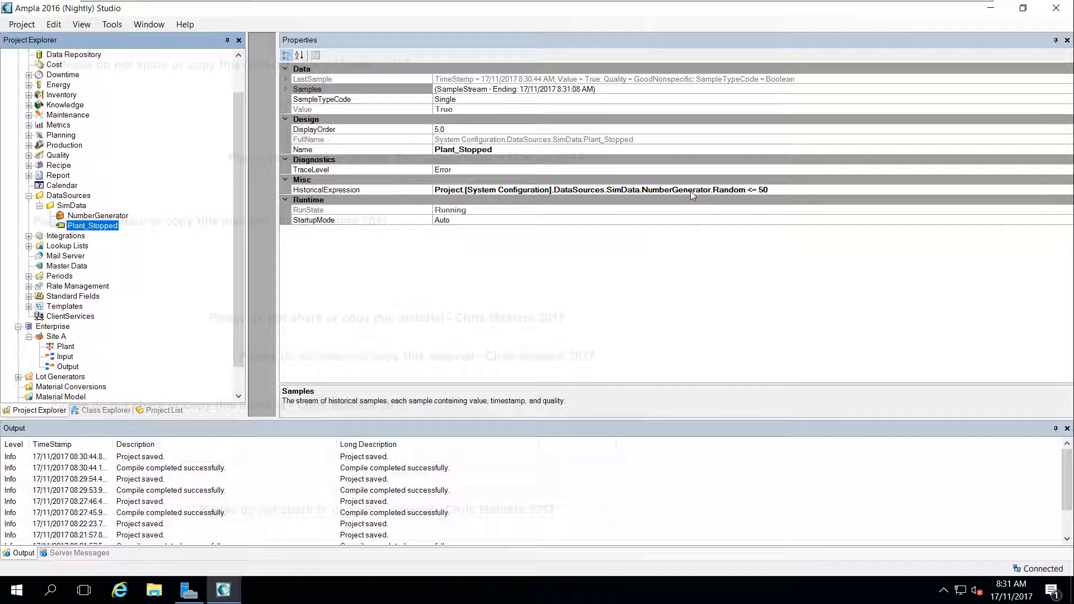
{"action": "scroll", "coordinate": [233, 165], "scroll_direction": "up", "scroll_amount": 2}
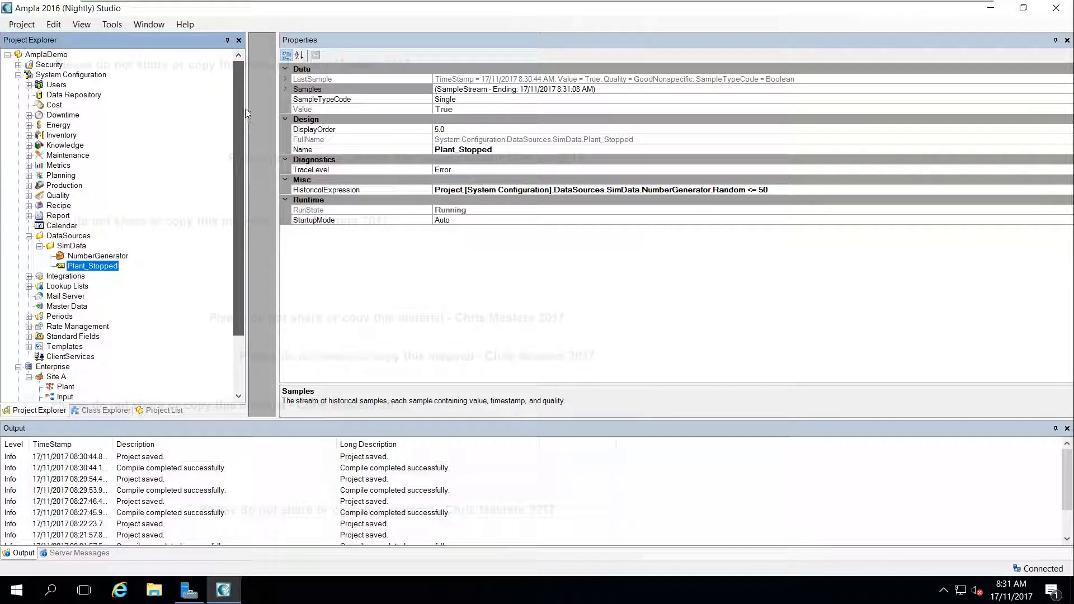
{"action": "right_click", "coordinate": [60, 78]}
{"action": "mouse_move", "coordinate": [92, 82]}
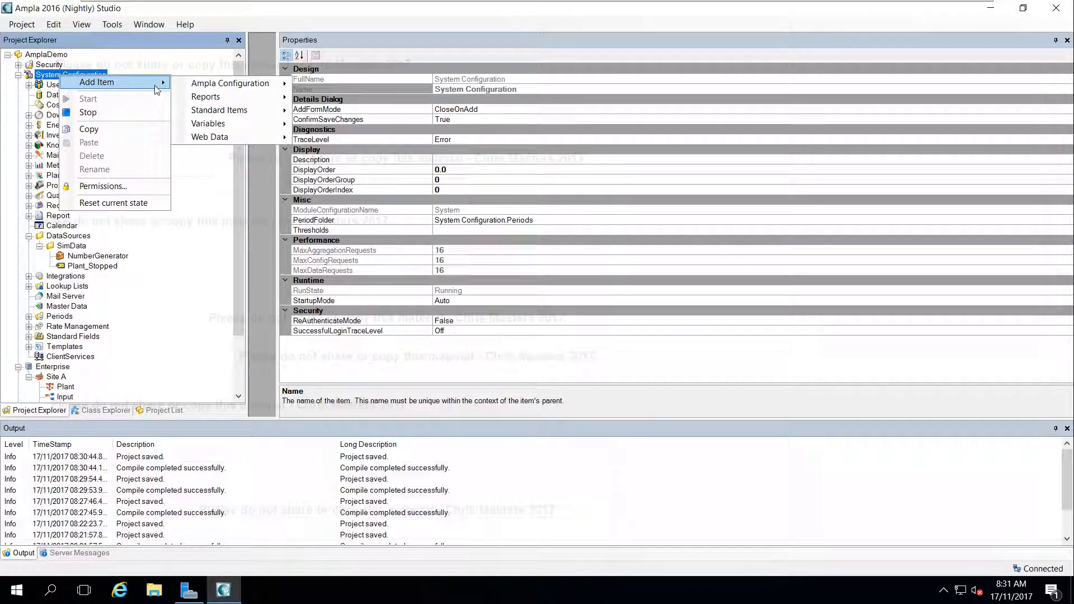
{"action": "mouse_move", "coordinate": [251, 110]}
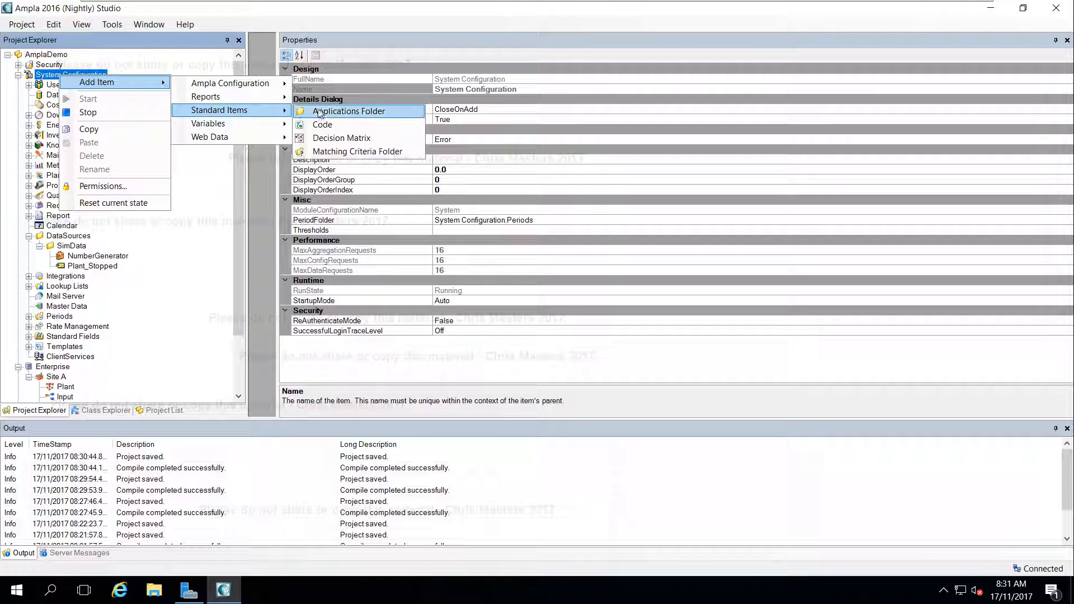
{"action": "left_click", "coordinate": [316, 112]}
{"action": "type", "text": "Timers"}
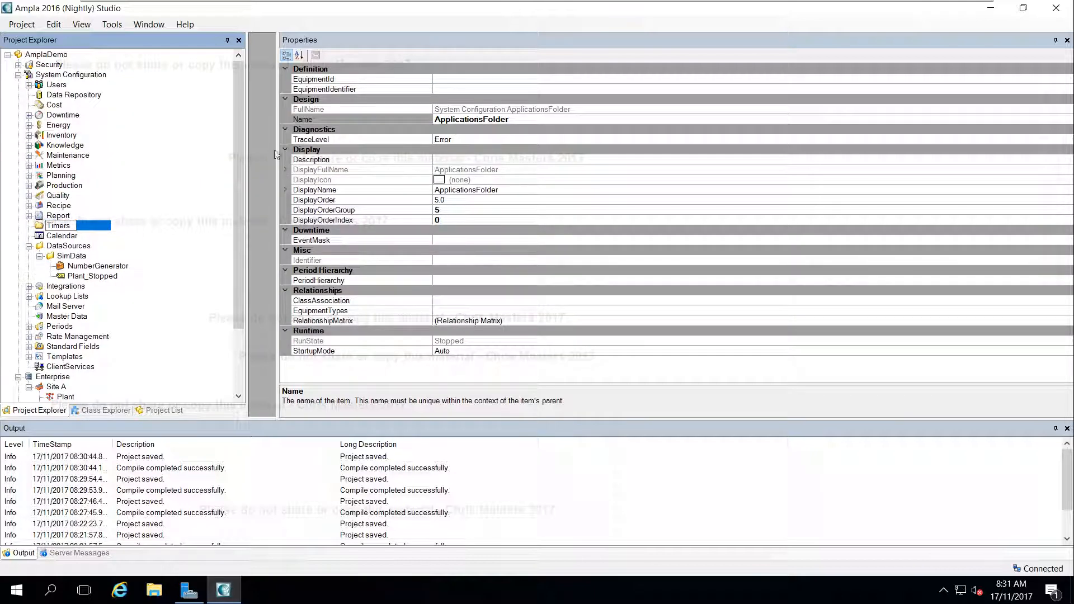
{"action": "key", "text": "Return"}
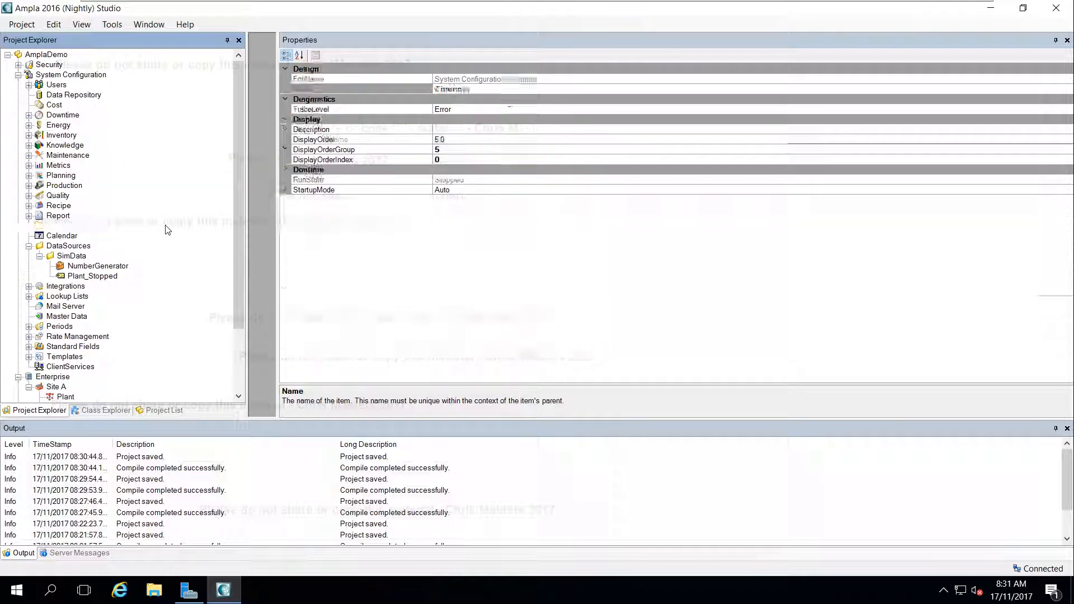
Add a Periodic Time Event named 1 min to the Timers folder
{"action": "right_click", "coordinate": [57, 361]}
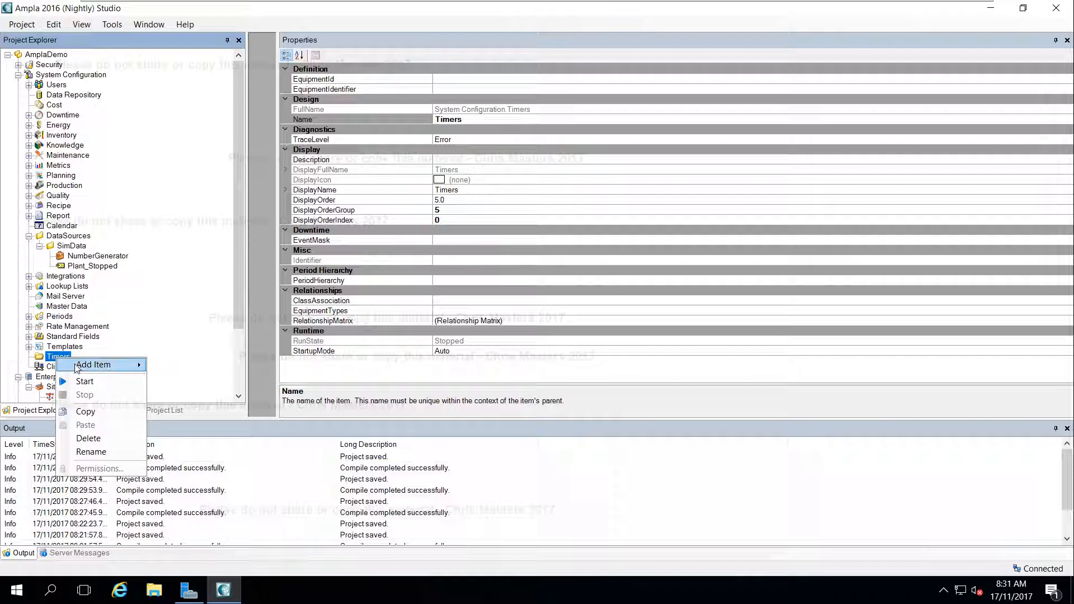
{"action": "mouse_move", "coordinate": [112, 364]}
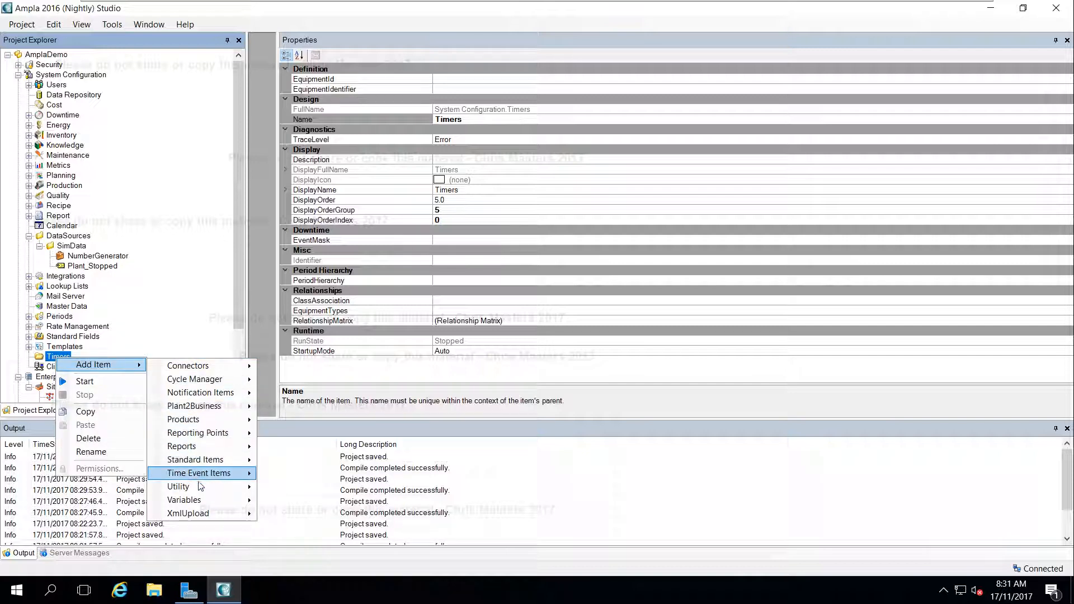
{"action": "mouse_move", "coordinate": [209, 474]}
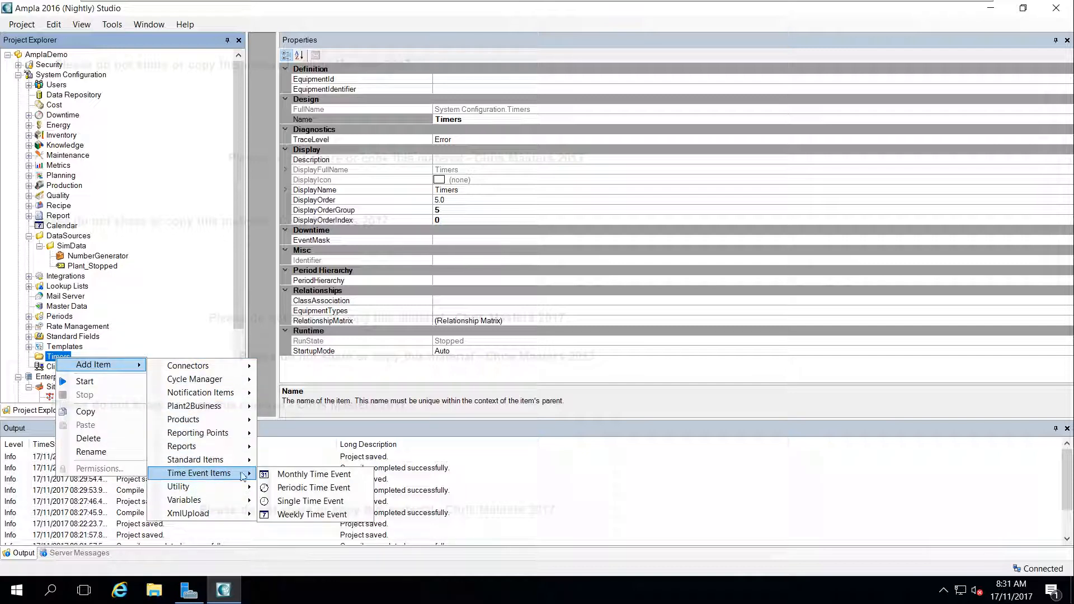
{"action": "left_click", "coordinate": [313, 487]}
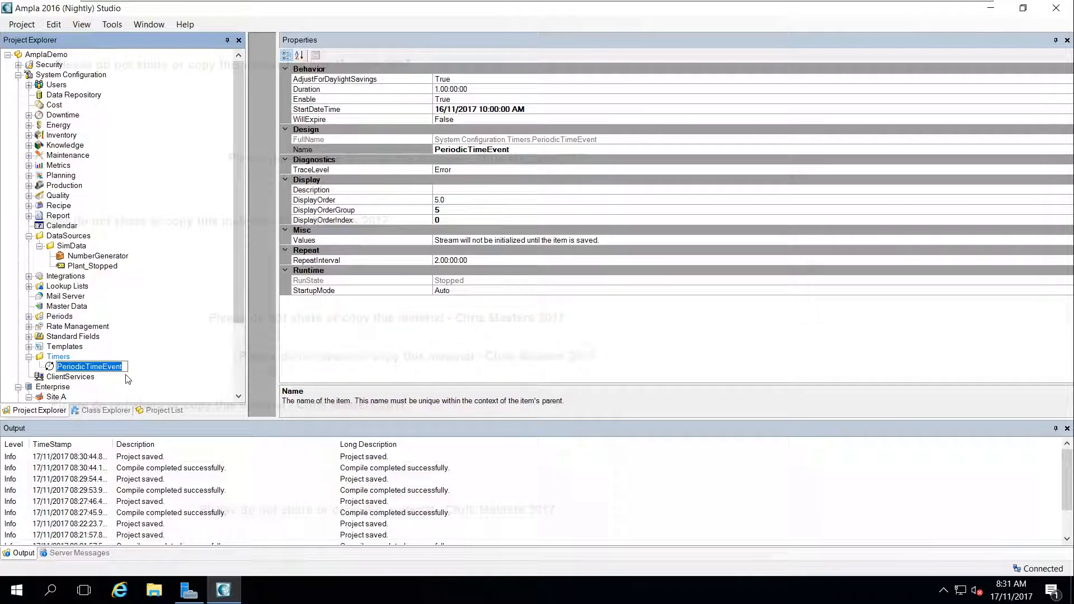
{"action": "type", "text": "1 min"}
{"action": "key", "text": "Return"}
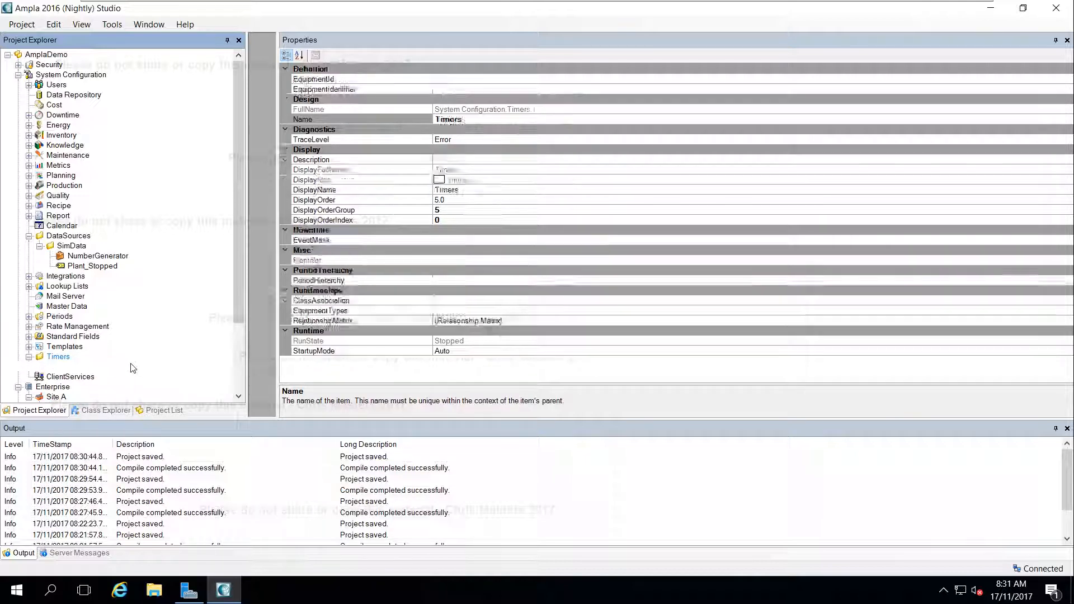
Set the Duration of the 1 min time event to 00:00:10
{"action": "left_click", "coordinate": [445, 90]}
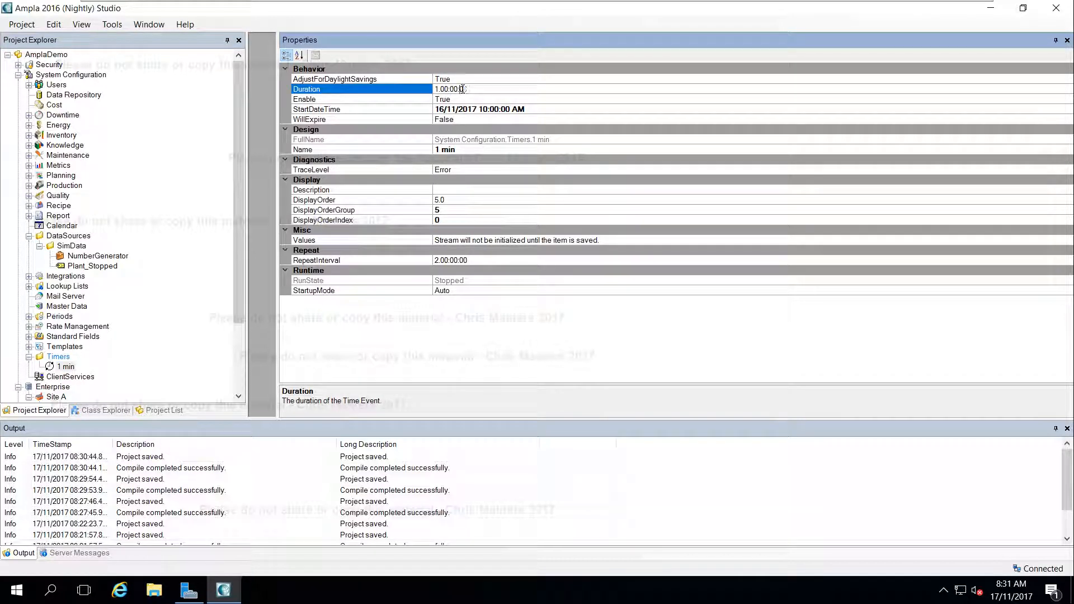
{"action": "key", "text": "BackSpace"}
{"action": "type", "text": "10"}
{"action": "key", "text": "Delete"}
{"action": "key", "text": "Delete"}
{"action": "left_click", "coordinate": [468, 110]}
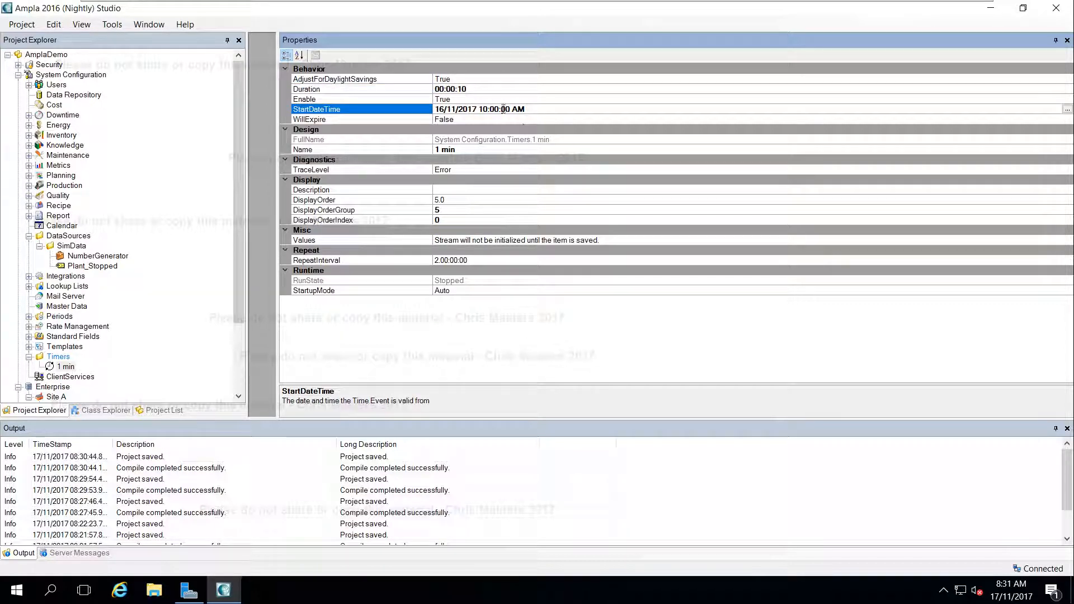
Set the RepeatInterval of the 1 min time event to 00:01:00
{"action": "left_click", "coordinate": [451, 260]}
{"action": "key", "text": "Delete"}
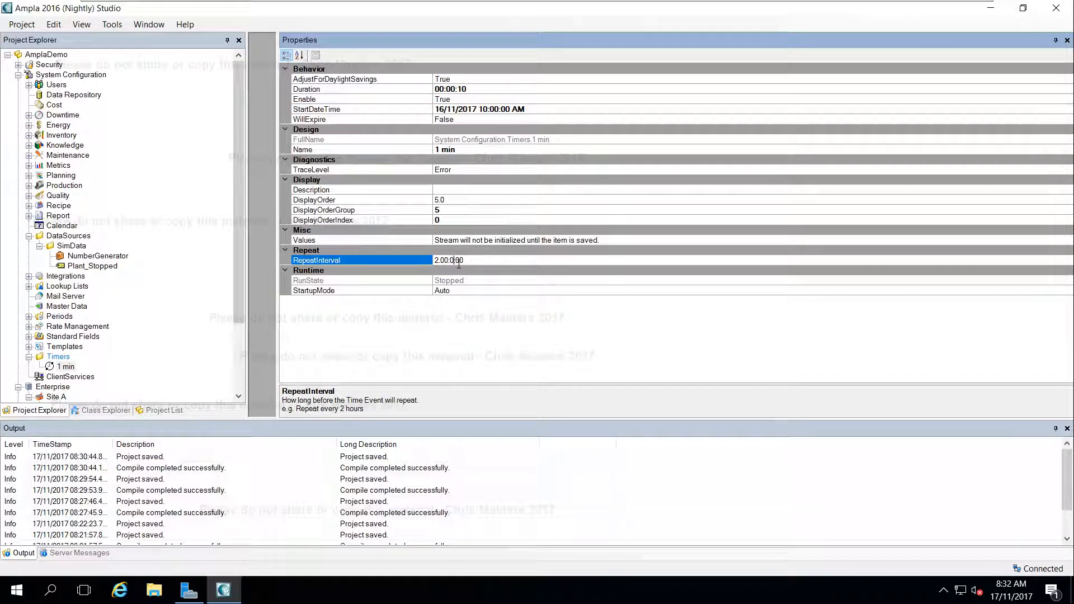
{"action": "type", "text": "1"}
{"action": "key", "text": "Delete"}
{"action": "left_click", "coordinate": [475, 208]}
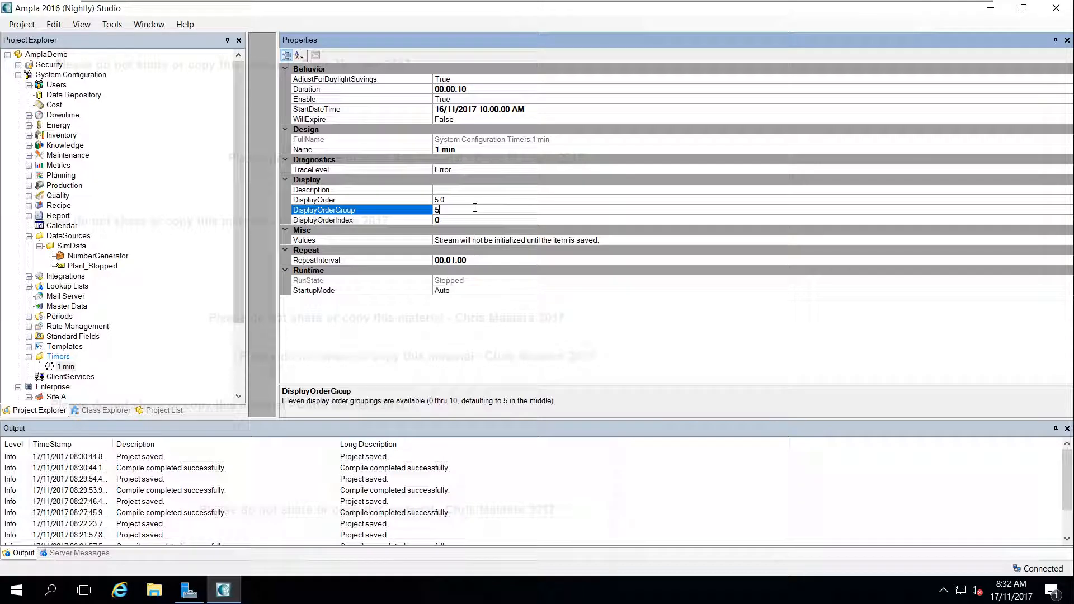
Save the project and start AmplaDemo
{"action": "key", "text": "ctrl+s"}
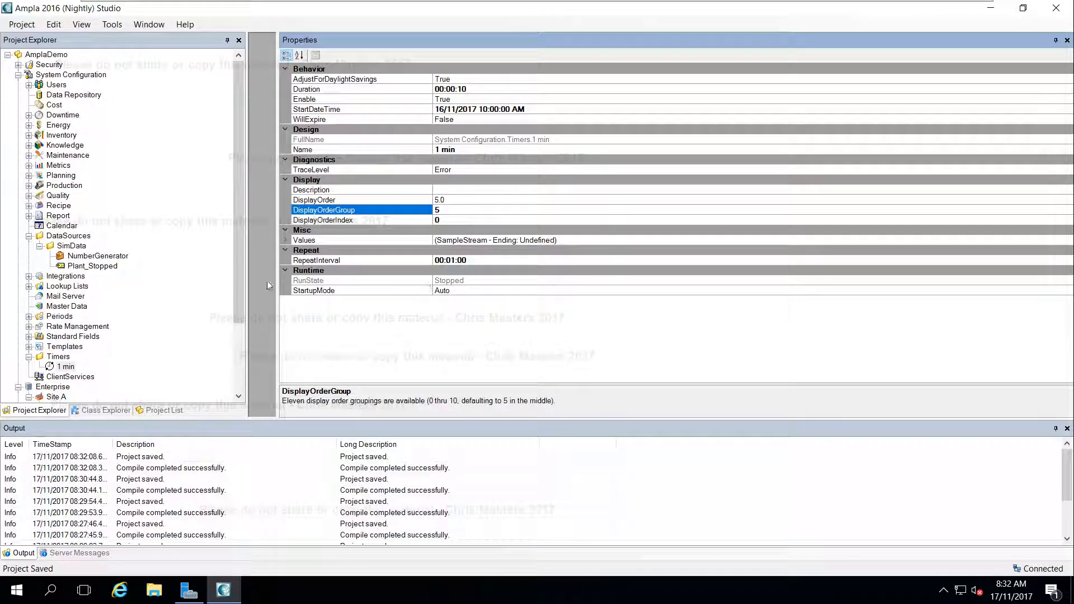
{"action": "right_click", "coordinate": [45, 55]}
{"action": "left_click", "coordinate": [66, 77]}
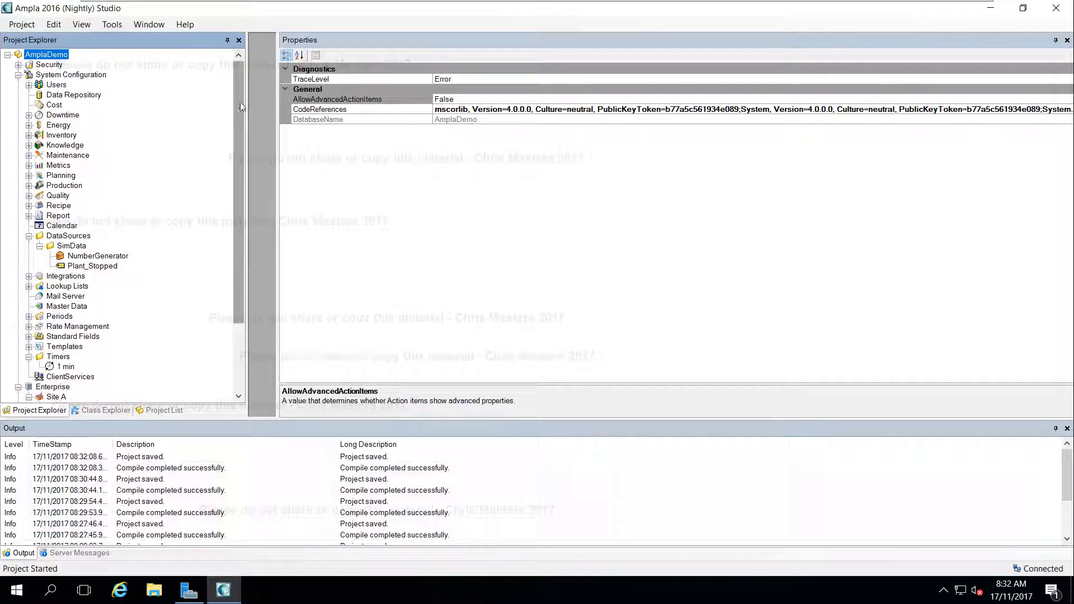
Inspect the sample stream graph of the 1 min time event's Values, then close it
{"action": "left_click_drag", "start_coordinate": [240, 102], "coordinate": [236, 163]}
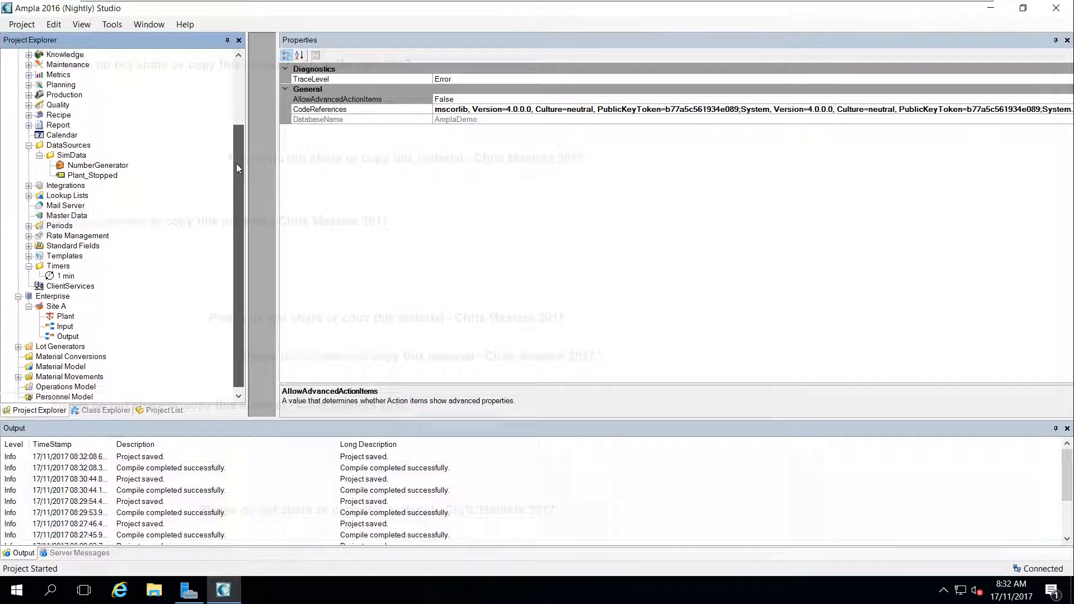
{"action": "left_click", "coordinate": [66, 276]}
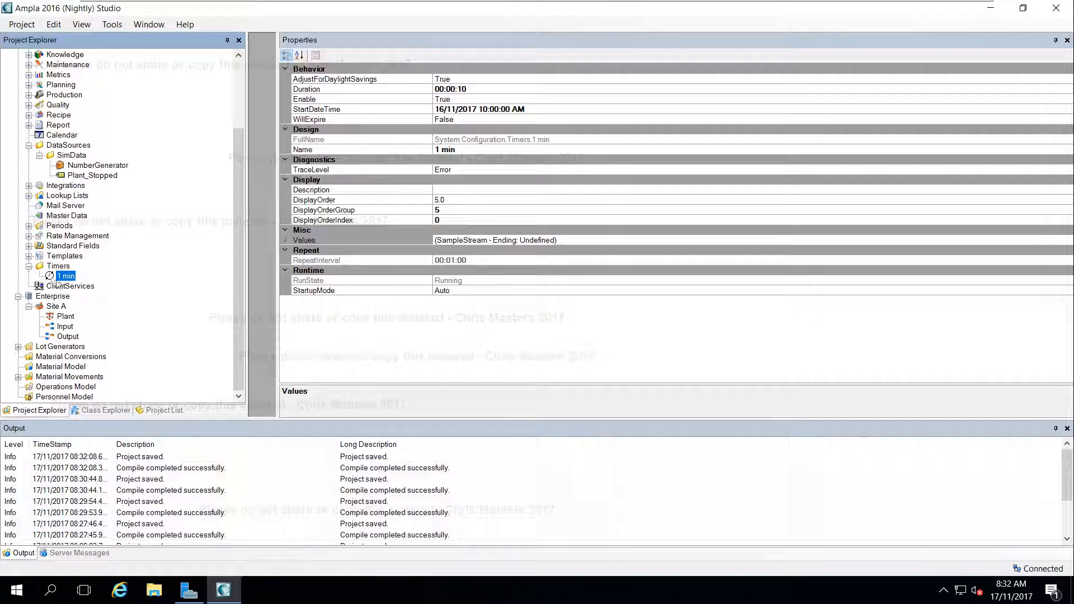
{"action": "right_click", "coordinate": [64, 275]}
{"action": "left_click", "coordinate": [324, 274]}
{"action": "left_click", "coordinate": [307, 250]}
{"action": "left_click", "coordinate": [299, 239]}
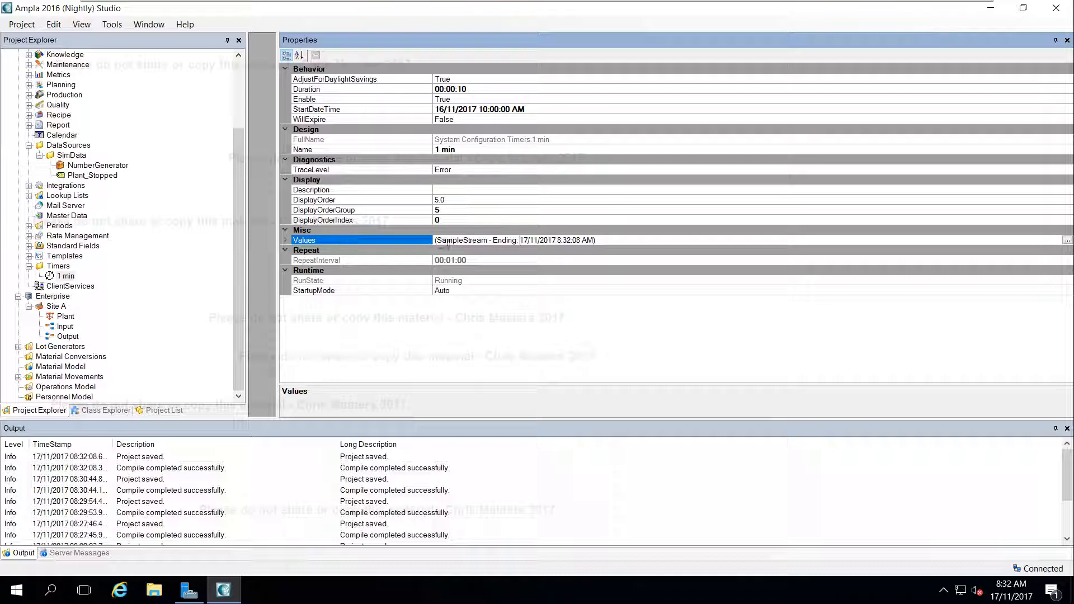
{"action": "left_click", "coordinate": [1067, 240]}
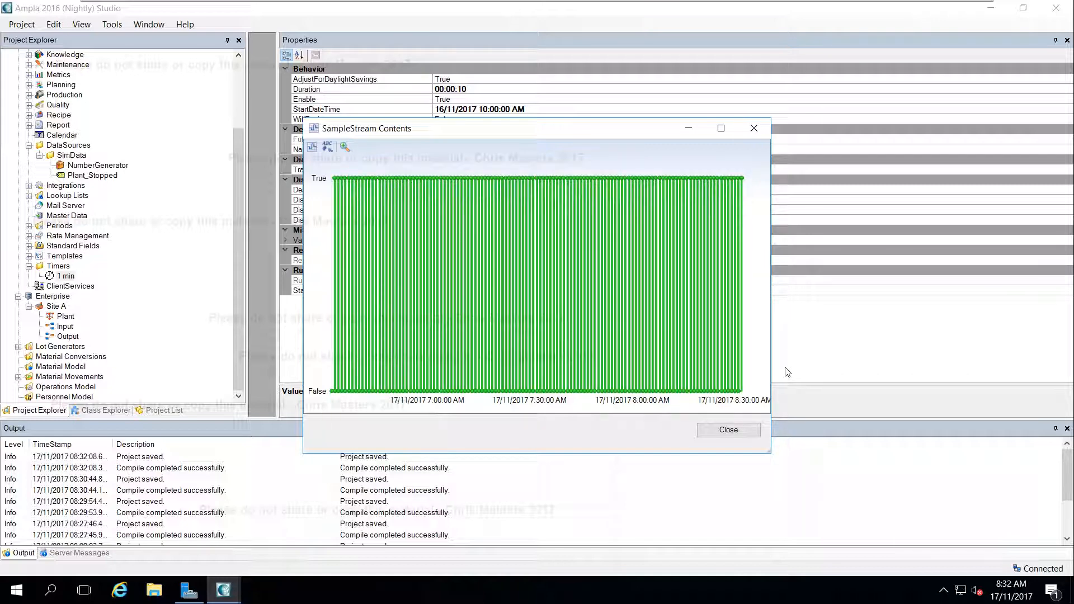
{"action": "left_click", "coordinate": [754, 129]}
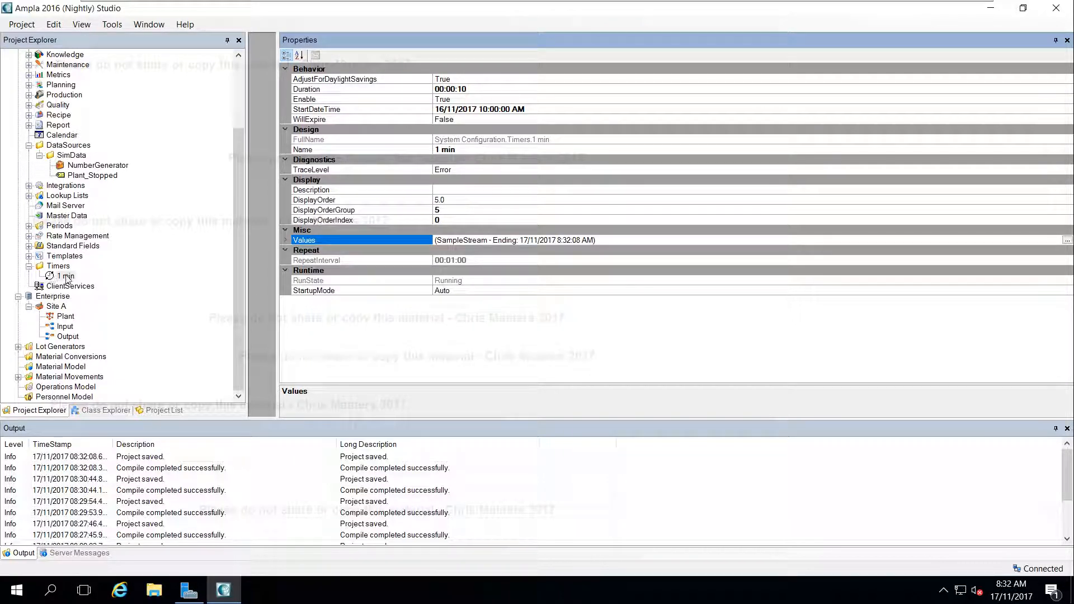
Review the Value, Samples and LastSample properties of the Plant_Stopped variable
{"action": "left_click", "coordinate": [81, 177]}
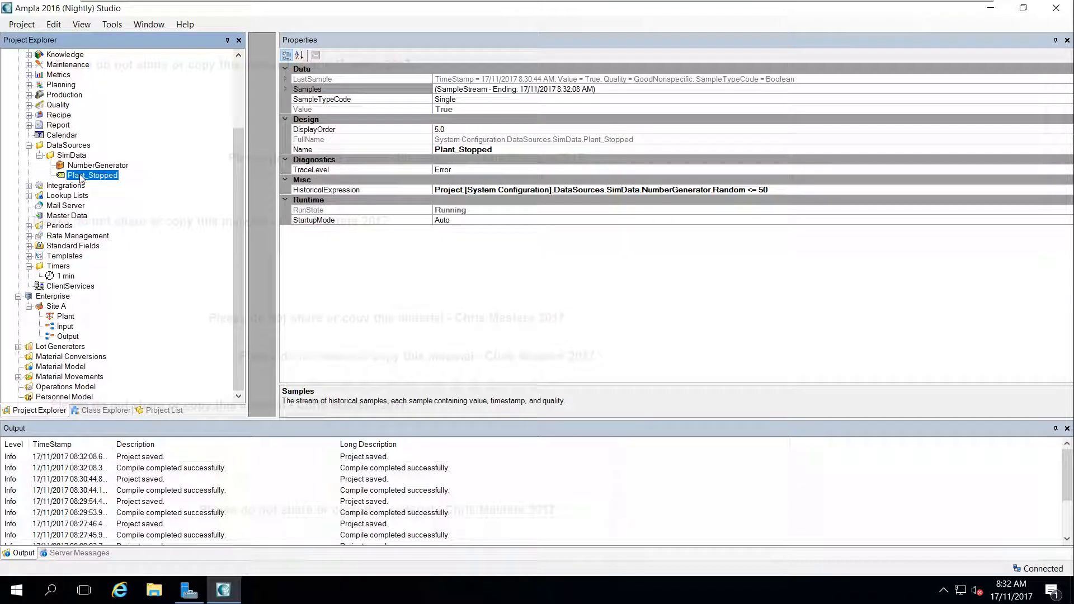
{"action": "left_click", "coordinate": [514, 109]}
{"action": "left_click", "coordinate": [519, 100]}
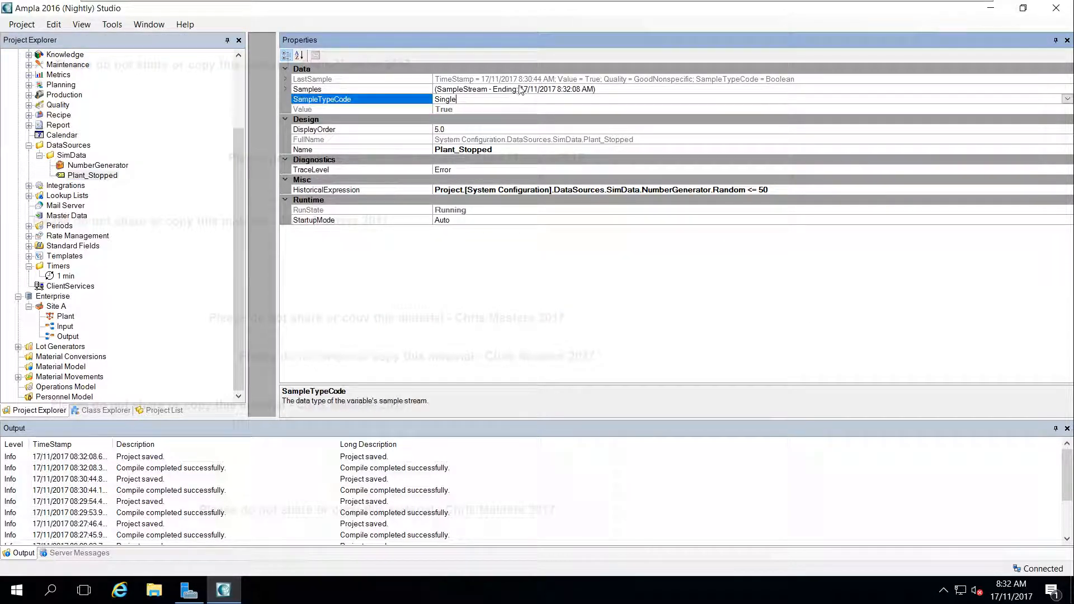
{"action": "left_click", "coordinate": [520, 90]}
{"action": "left_click", "coordinate": [521, 80]}
{"action": "left_click", "coordinate": [519, 89]}
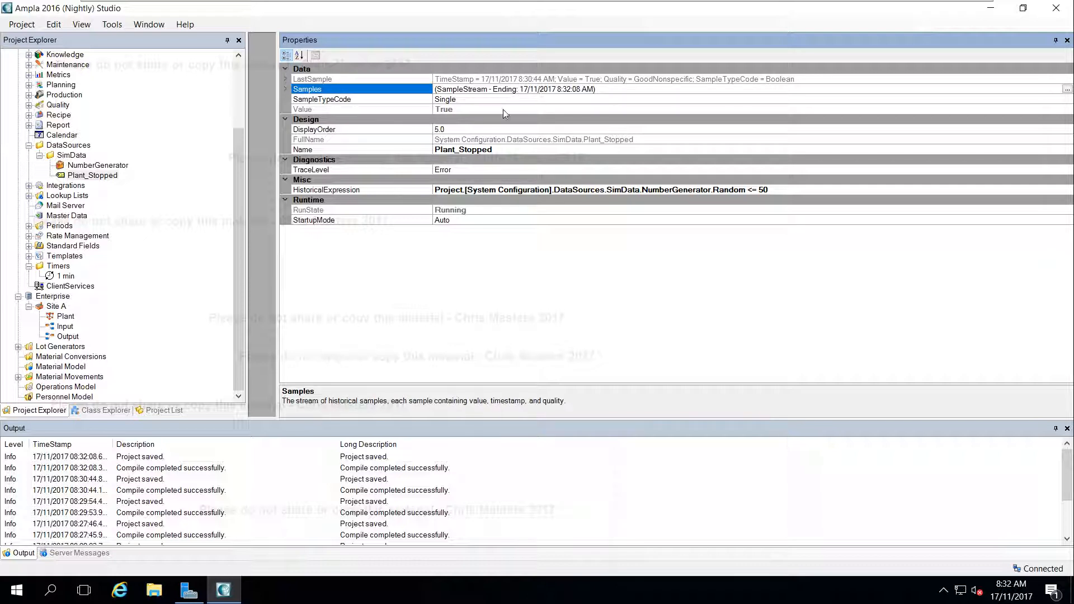
Add the Values property of the 1 min timer as a dependency of Plant_Stopped's HistoricalExpression
{"action": "left_click", "coordinate": [784, 191]}
{"action": "left_click", "coordinate": [1067, 189]}
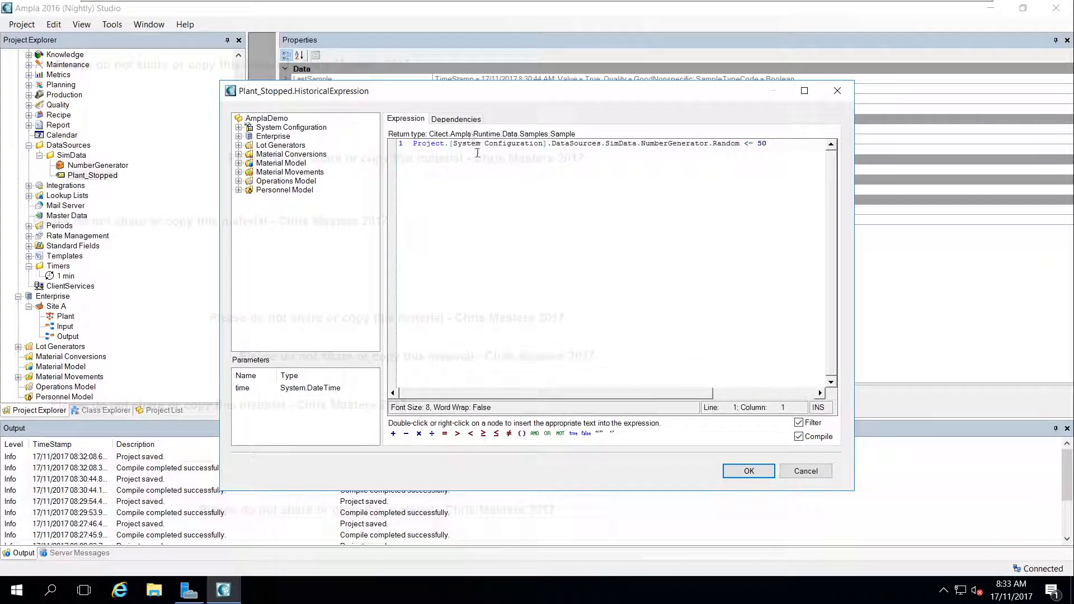
{"action": "left_click", "coordinate": [455, 119]}
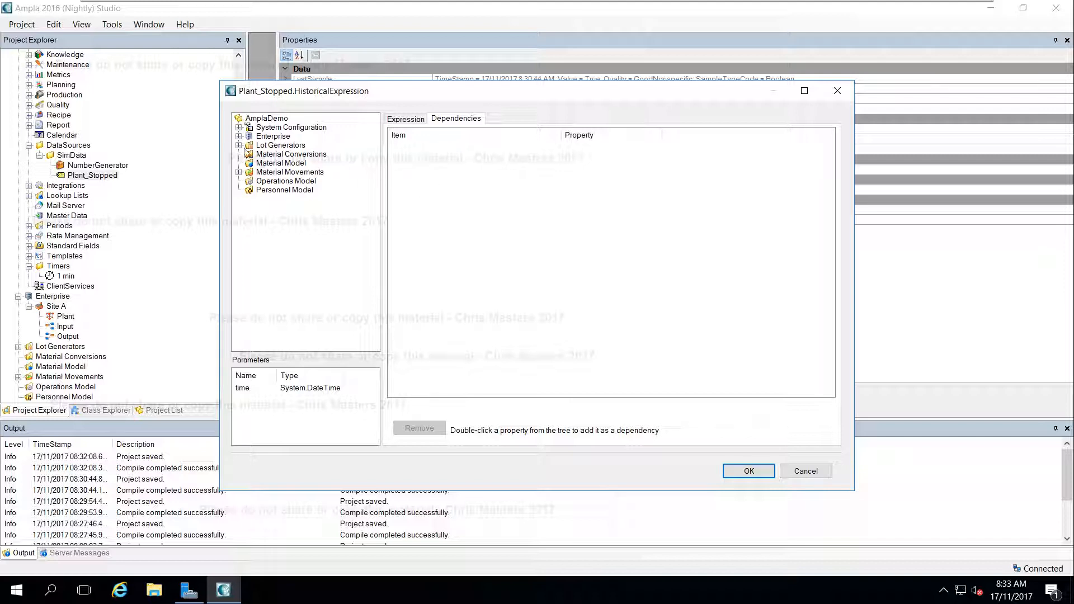
{"action": "left_click", "coordinate": [238, 128]}
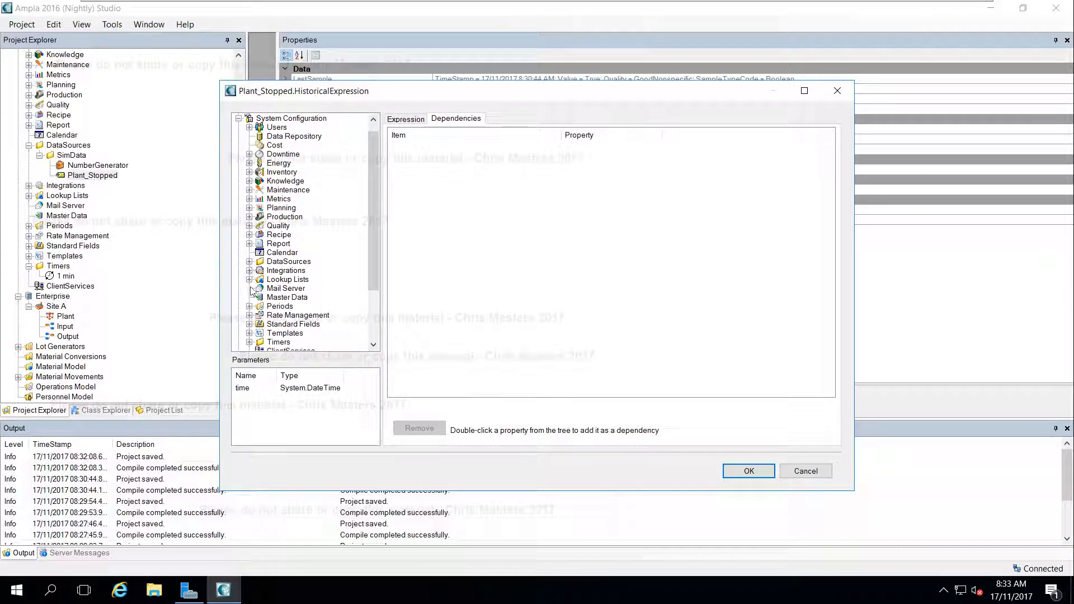
{"action": "scroll", "coordinate": [269, 323], "scroll_direction": "down", "scroll_amount": 1}
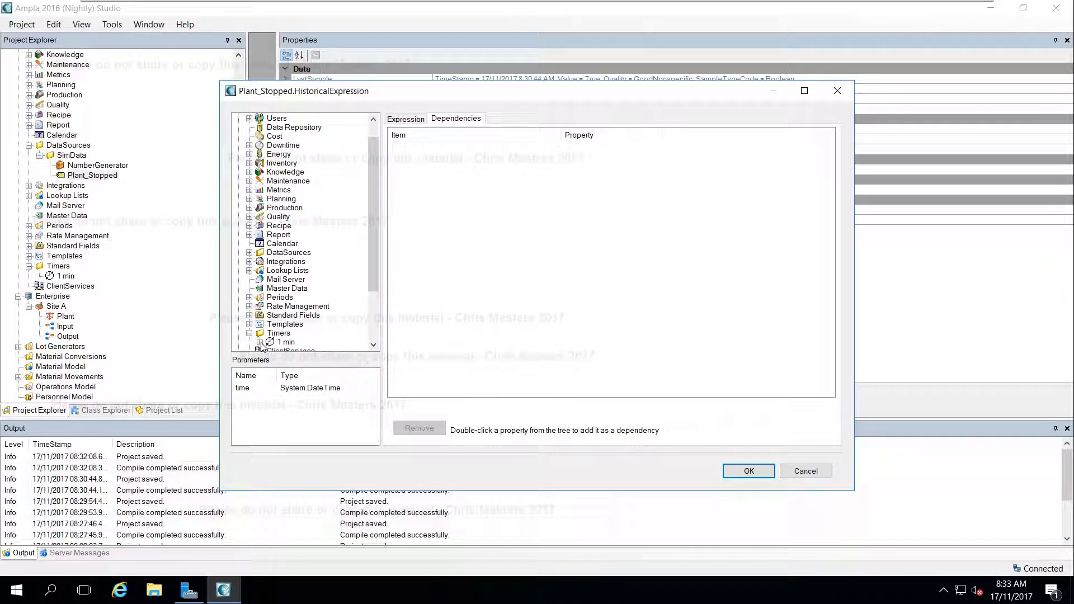
{"action": "left_click", "coordinate": [259, 343]}
{"action": "scroll", "coordinate": [280, 333], "scroll_direction": "down", "scroll_amount": 1}
{"action": "left_click", "coordinate": [302, 316]}
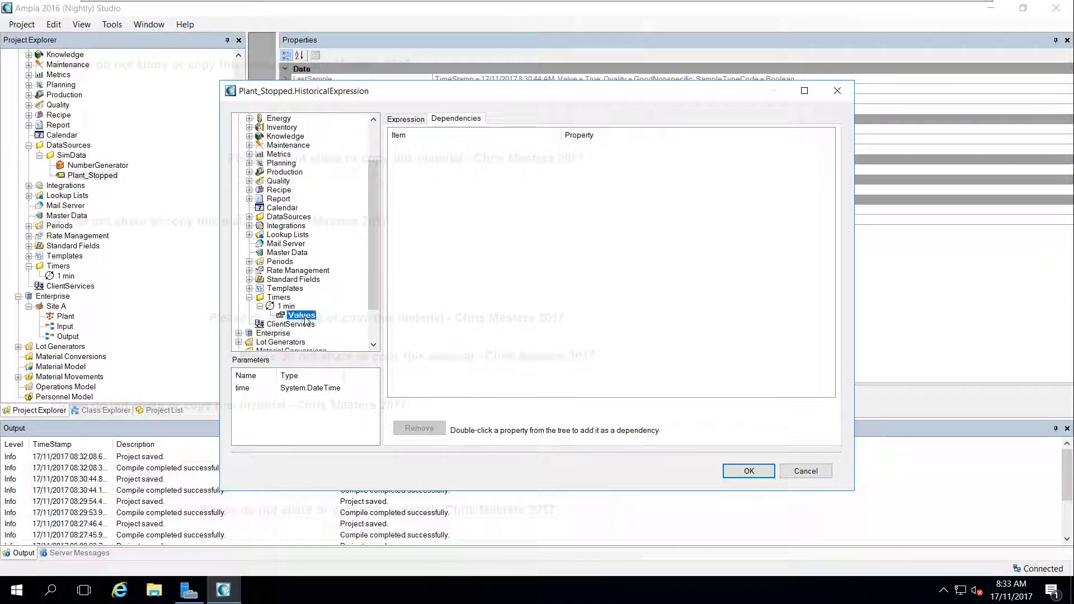
{"action": "double_click", "coordinate": [302, 315]}
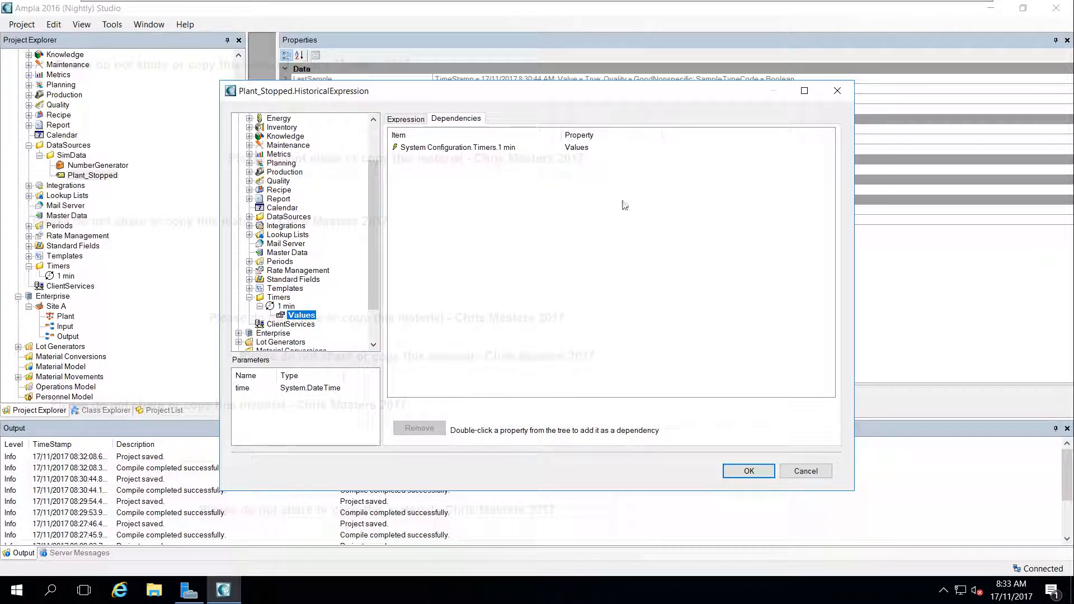
{"action": "left_click", "coordinate": [765, 476]}
Save the project with the new Plant_Stopped dependency and start AmplaDemo again
{"action": "left_click", "coordinate": [538, 208]}
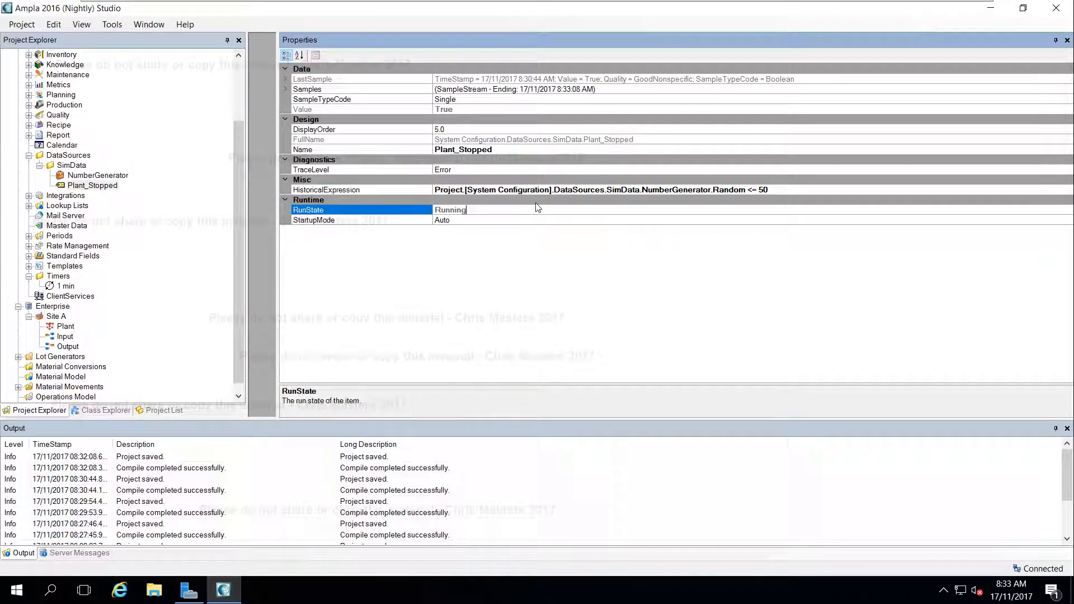
{"action": "key", "text": "ctrl+s"}
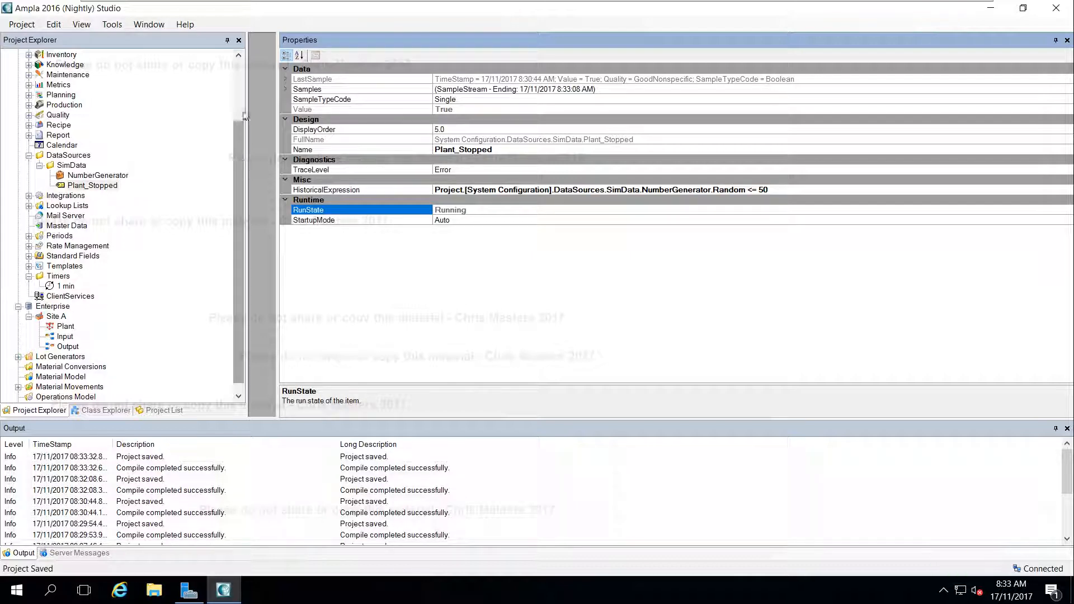
{"action": "right_click", "coordinate": [56, 55]}
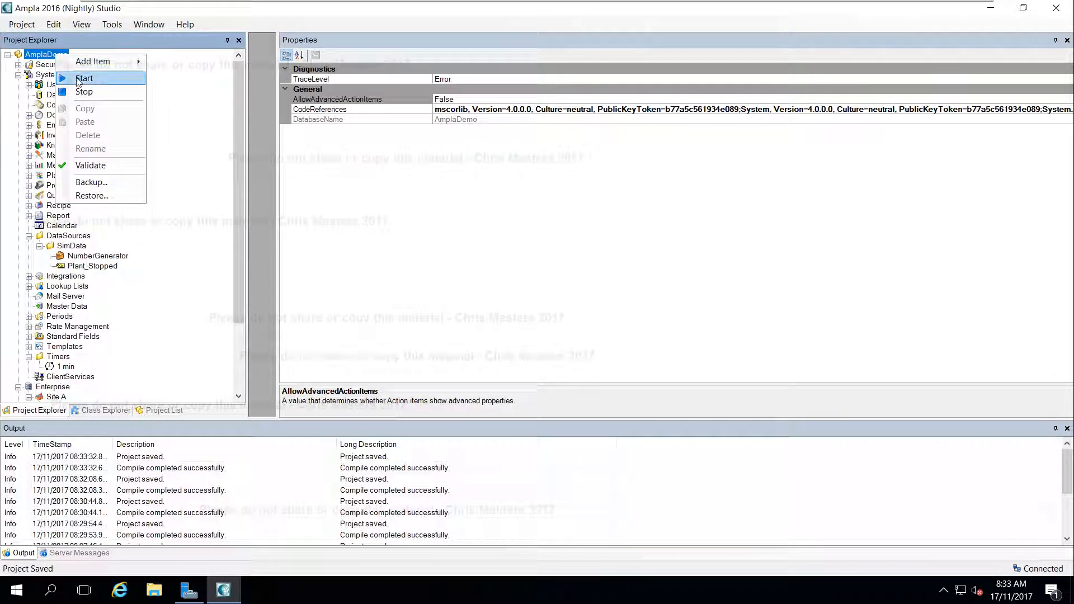
{"action": "left_click", "coordinate": [85, 79]}
Check Plant_Stopped's latest value, samples, last sample and historical expression in the running project
{"action": "left_click_drag", "start_coordinate": [241, 105], "coordinate": [242, 172]}
{"action": "left_click", "coordinate": [93, 176]}
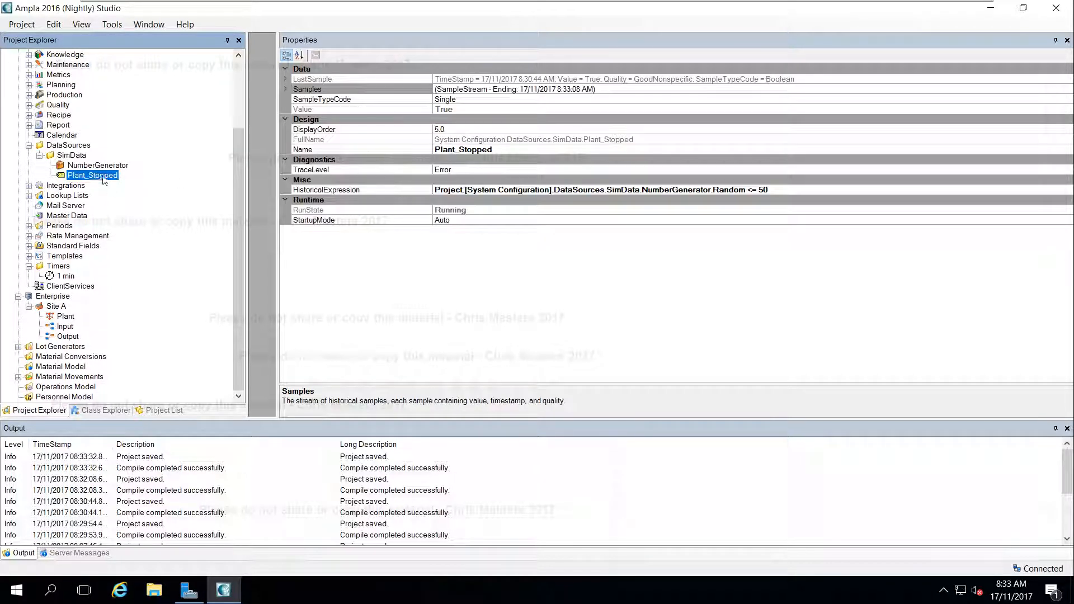
{"action": "left_click", "coordinate": [479, 109]}
{"action": "left_click", "coordinate": [506, 99]}
{"action": "left_click", "coordinate": [515, 88]}
{"action": "left_click", "coordinate": [577, 79]}
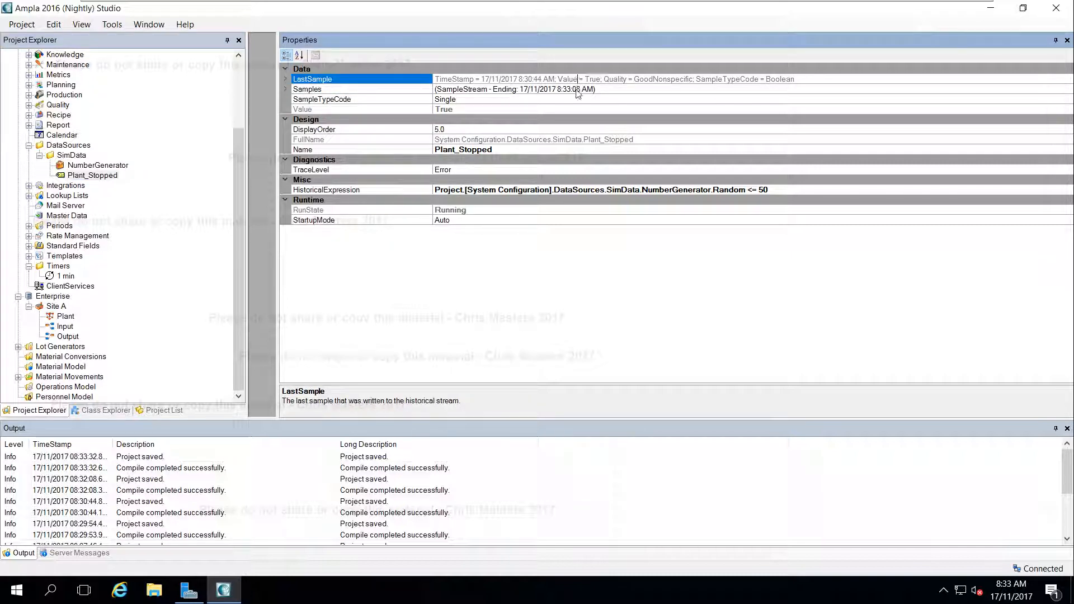
{"action": "left_click", "coordinate": [577, 89]}
{"action": "left_click", "coordinate": [546, 111]}
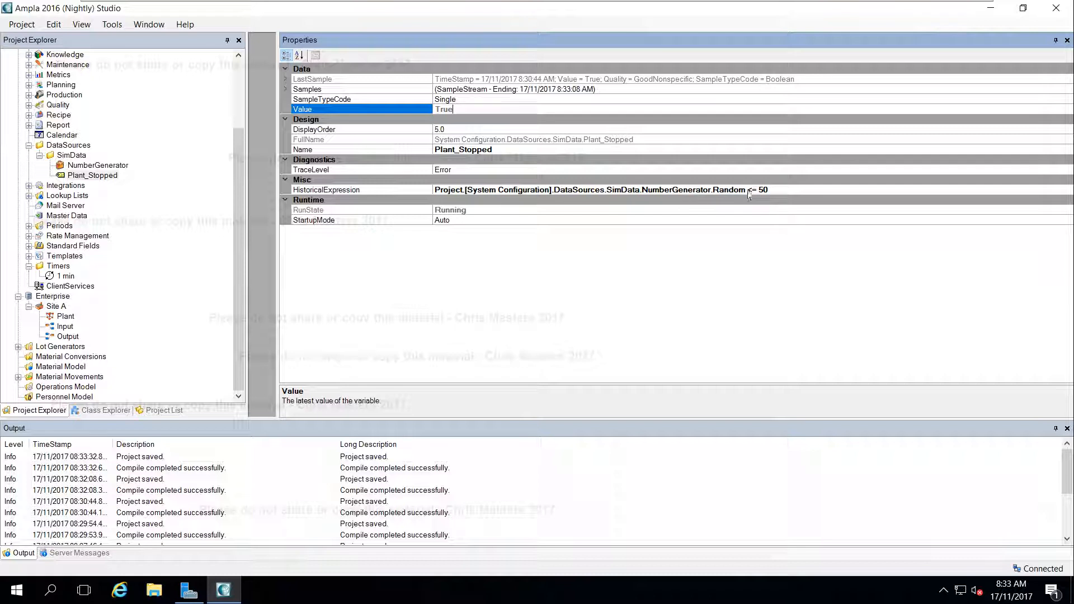
{"action": "left_click", "coordinate": [776, 189]}
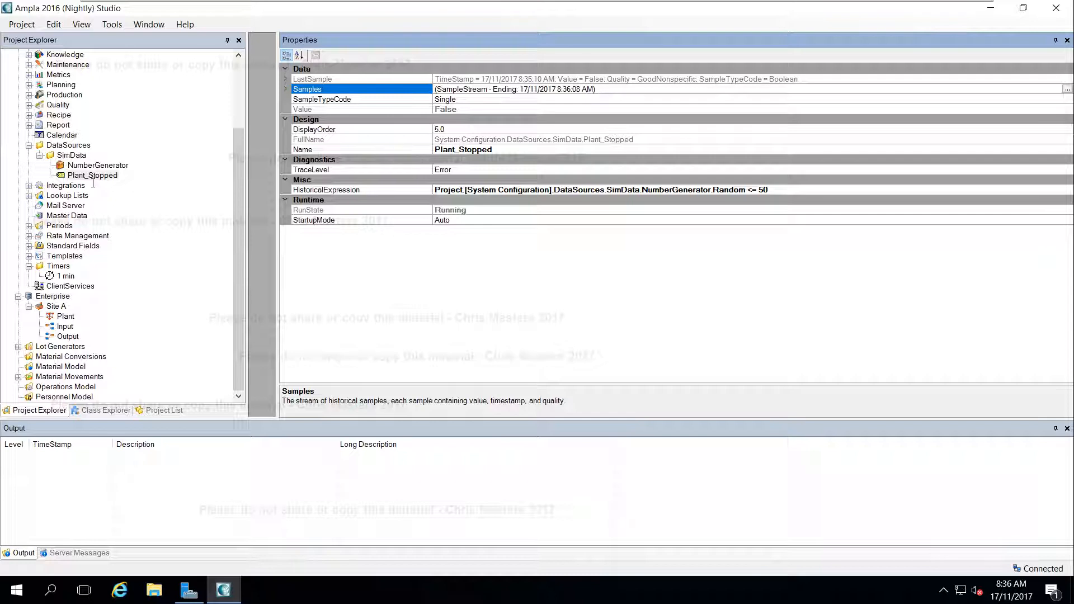
Add a Calculated Variable named Plant_FeedRate to the SimData folder
{"action": "right_click", "coordinate": [71, 157]}
{"action": "mouse_move", "coordinate": [112, 163]}
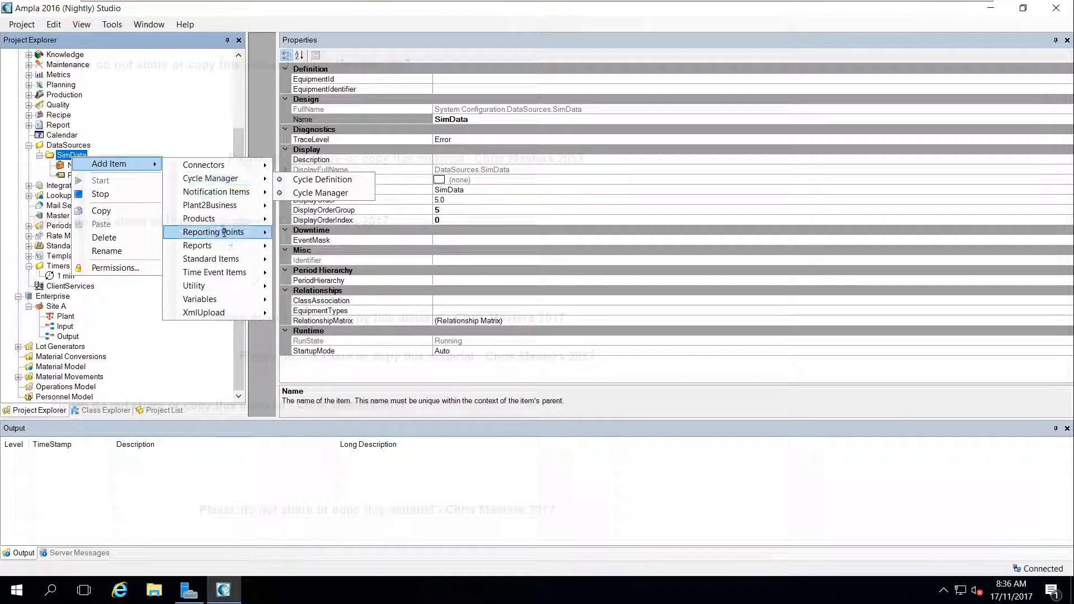
{"action": "mouse_move", "coordinate": [223, 299]}
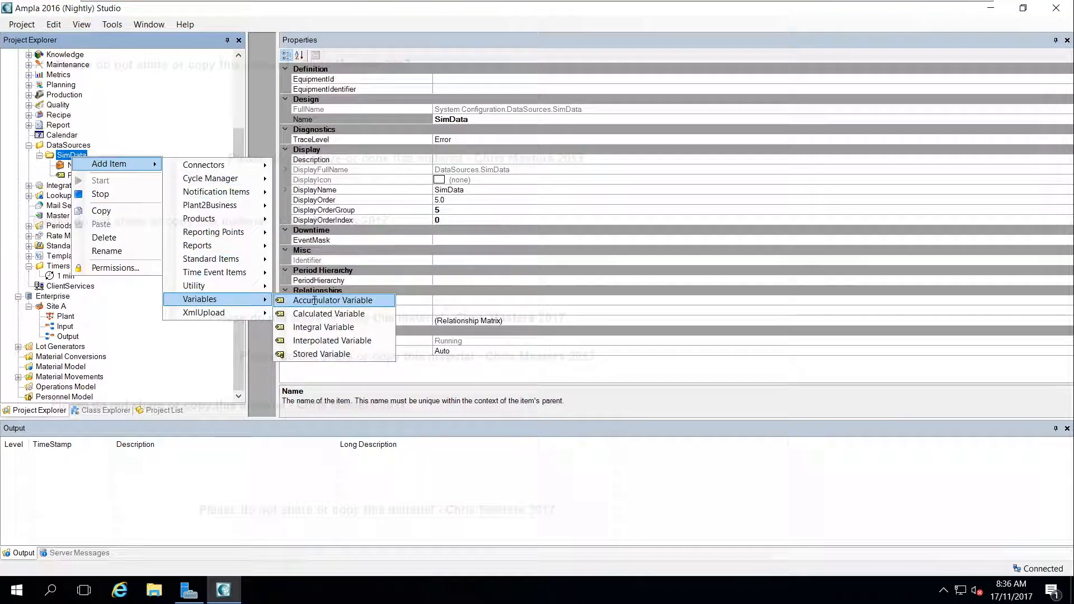
{"action": "left_click", "coordinate": [333, 314]}
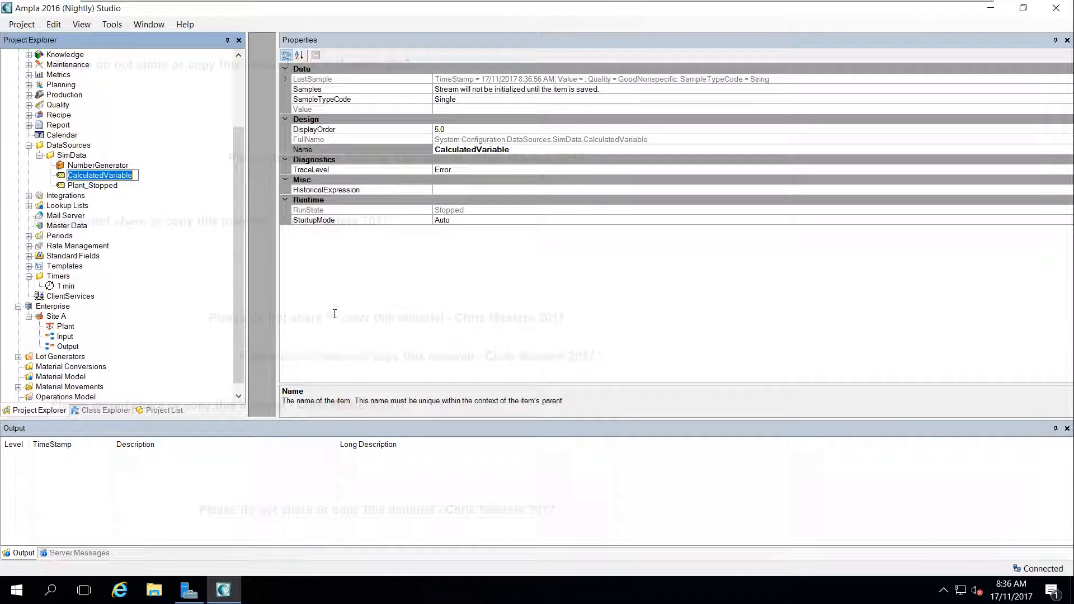
{"action": "type", "text": "Plant_FeedRate"}
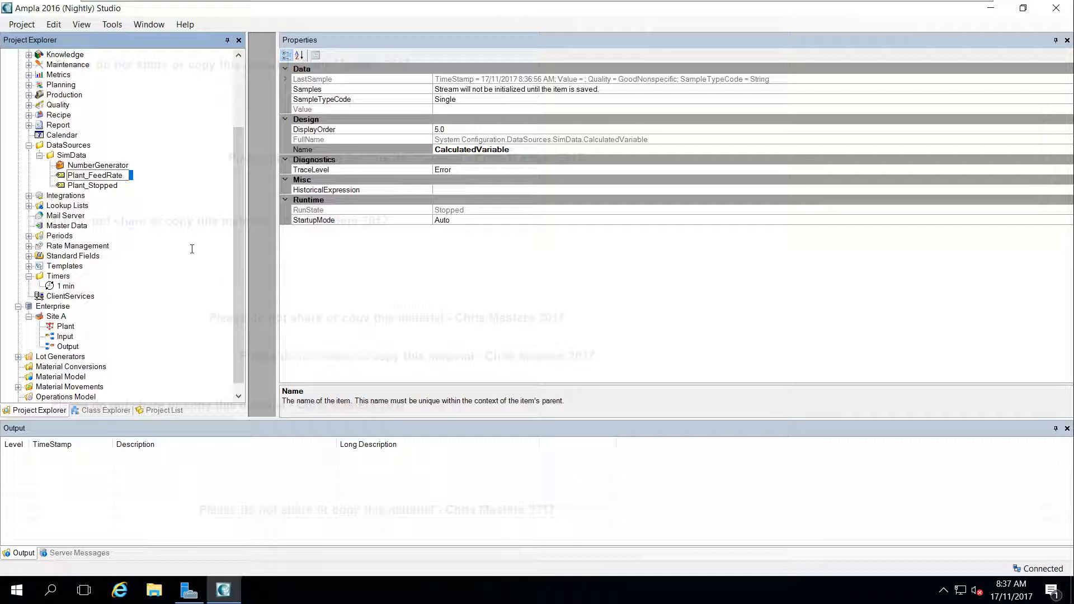
{"action": "key", "text": "Return"}
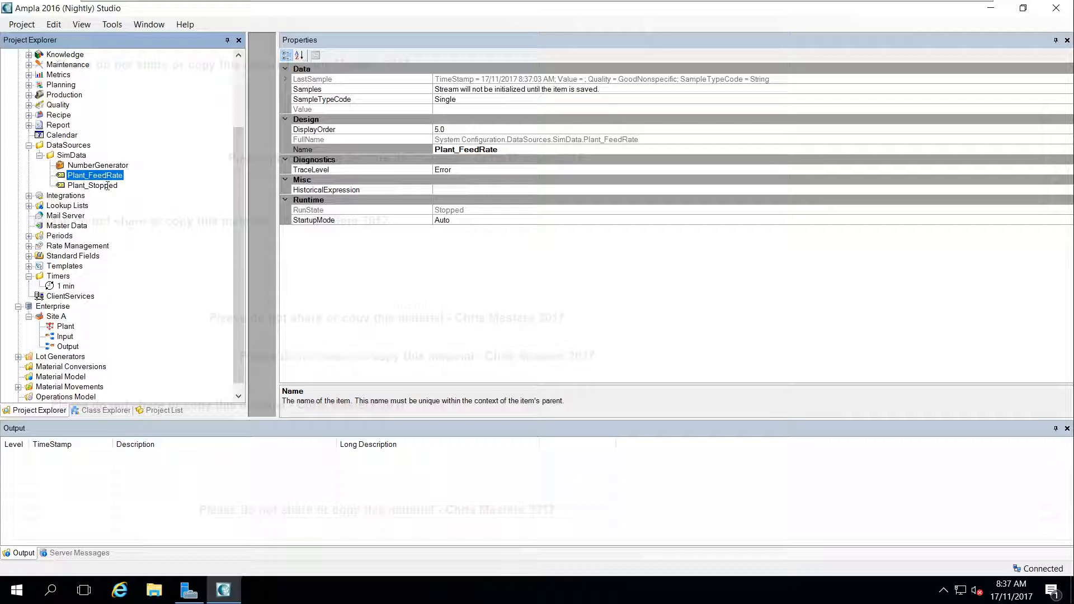
Build Plant_FeedRate's HistoricalExpression as 950 + Project.[System Configuration].DataSources.SimData.NumberGenerator.Random
{"action": "left_click", "coordinate": [504, 189]}
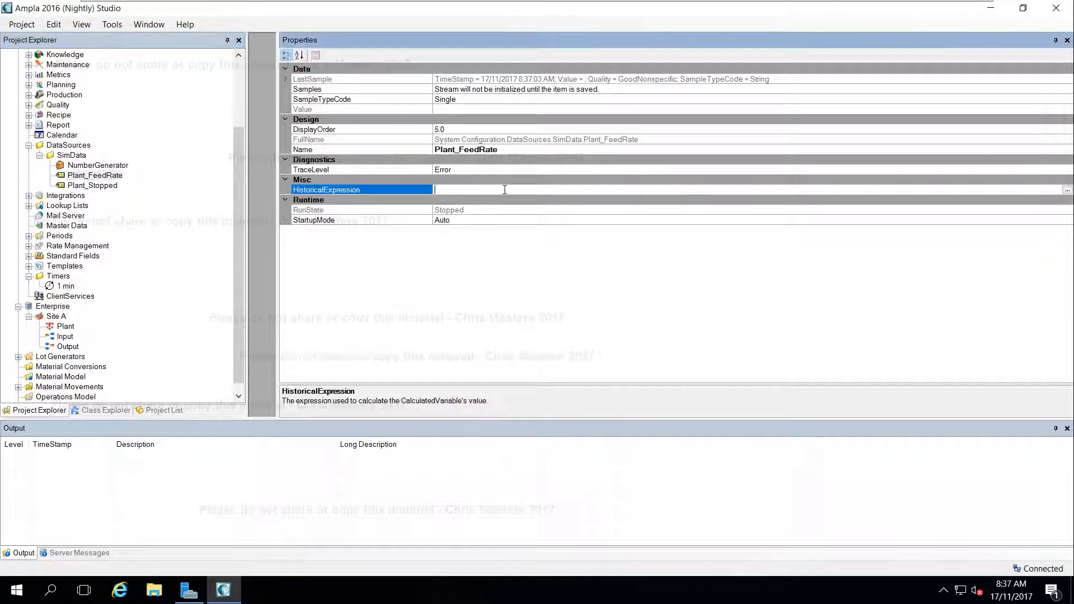
{"action": "left_click", "coordinate": [1067, 190]}
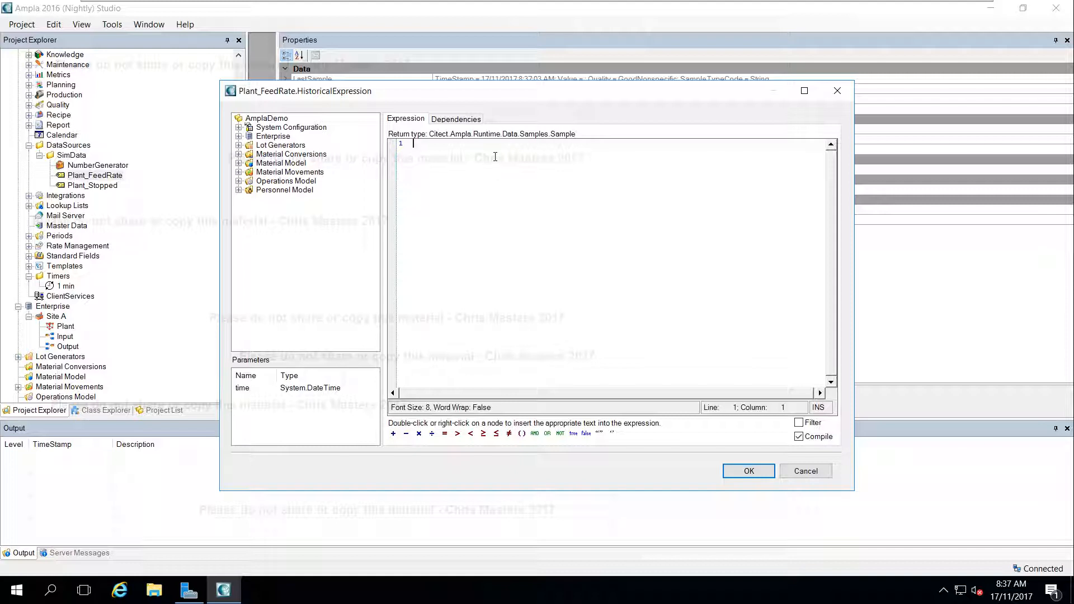
{"action": "type", "text": "950"}
{"action": "left_click", "coordinate": [394, 434]}
{"action": "left_click", "coordinate": [238, 127]}
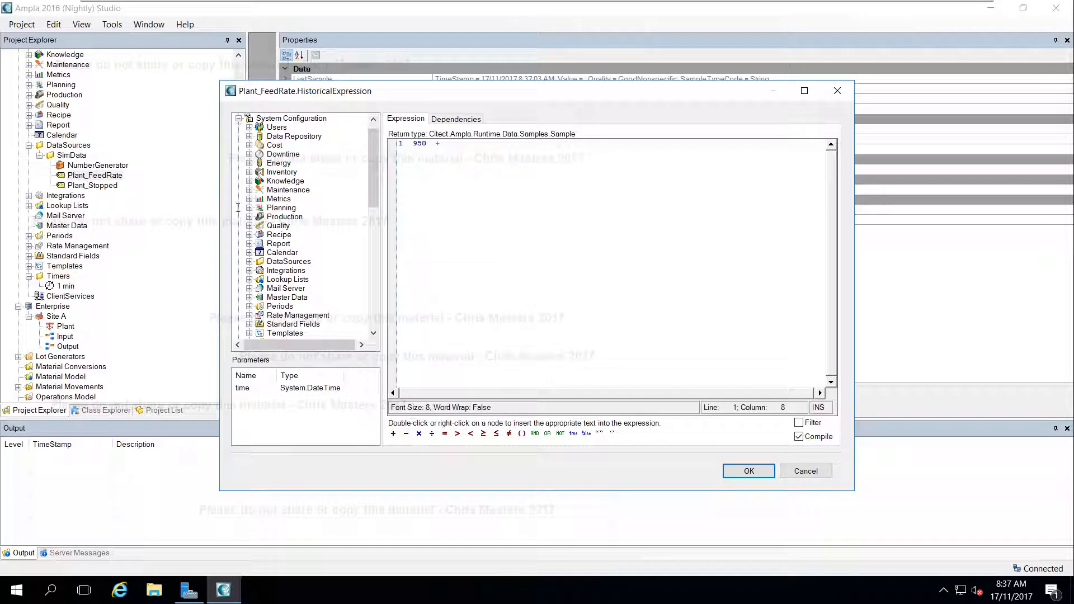
{"action": "left_click", "coordinate": [250, 261]}
{"action": "left_click", "coordinate": [262, 129]}
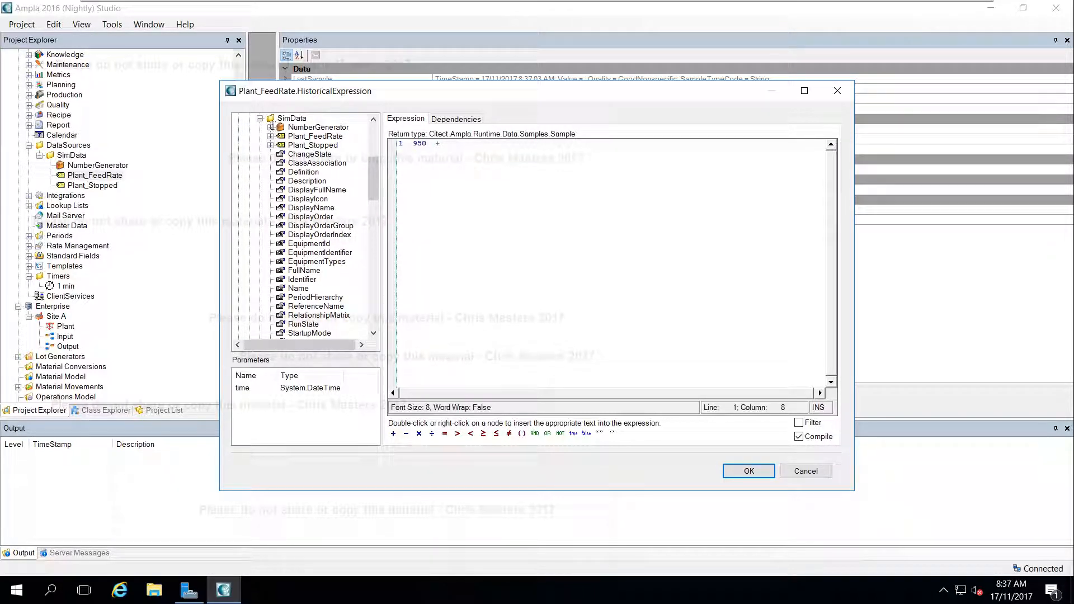
{"action": "left_click", "coordinate": [270, 127]}
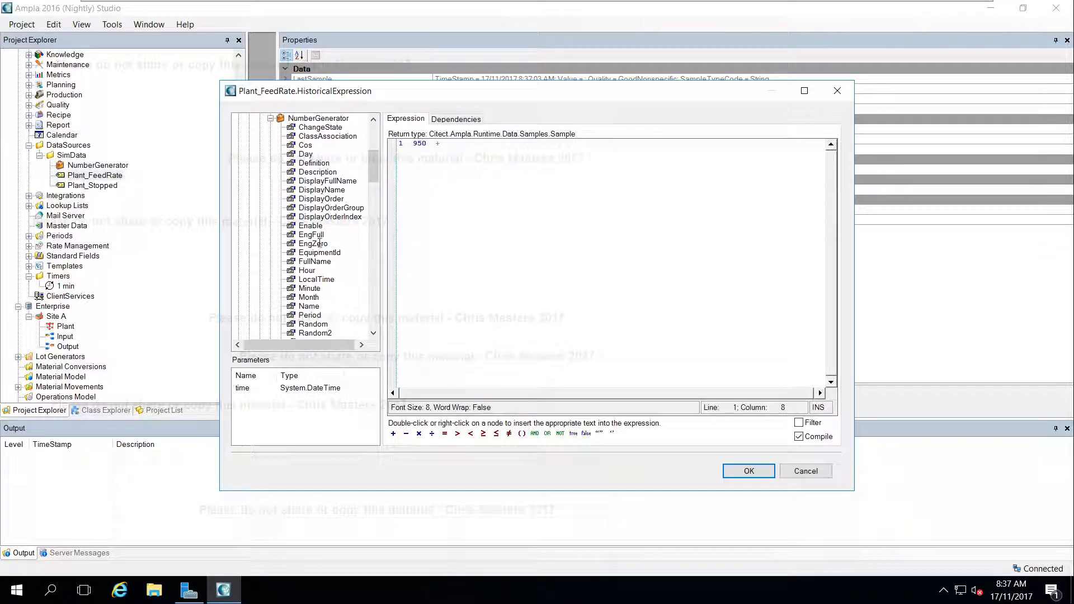
{"action": "scroll", "coordinate": [319, 242], "scroll_direction": "down", "scroll_amount": 2}
{"action": "double_click", "coordinate": [315, 270]}
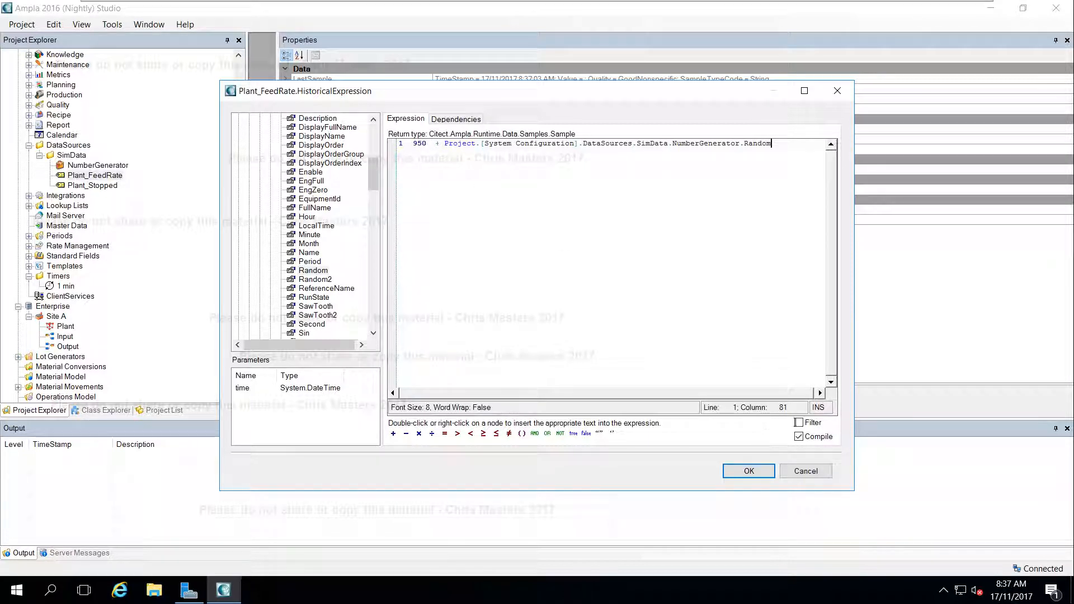
Enable the item tree filter, add the 1 min timer's Values as a dependency of Plant_FeedRate's expression, and accept the expression
{"action": "left_click", "coordinate": [799, 423]}
{"action": "left_click", "coordinate": [467, 119]}
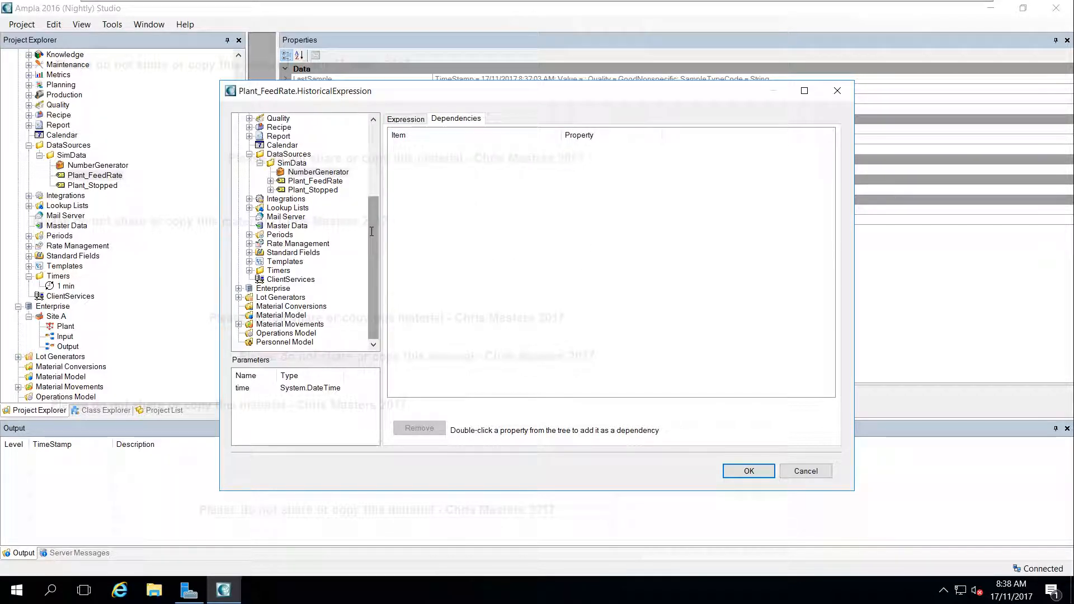
{"action": "left_click", "coordinate": [250, 270]}
{"action": "left_click", "coordinate": [260, 279]}
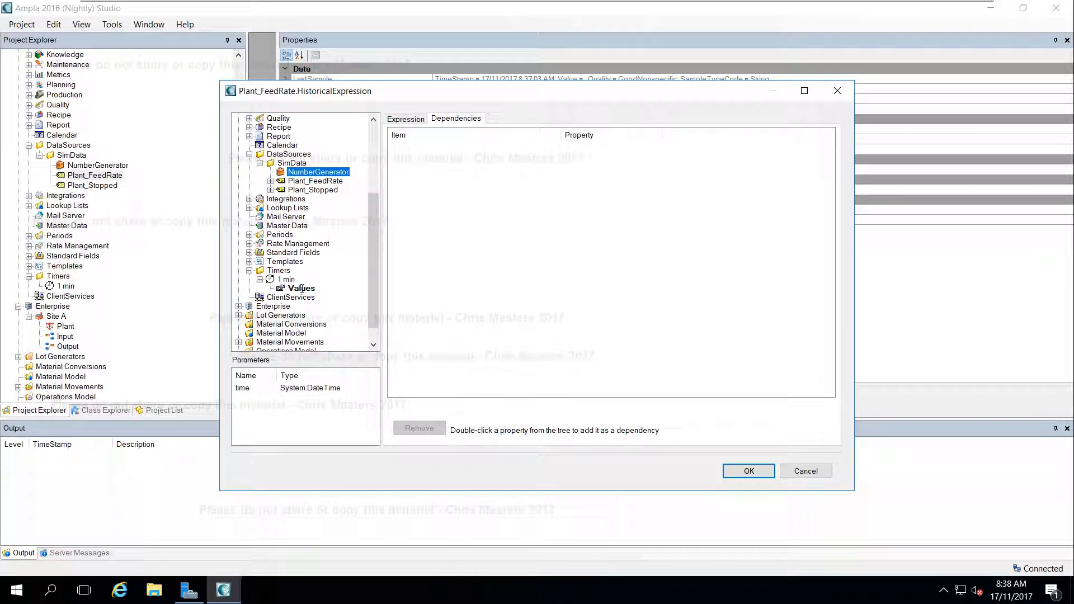
{"action": "double_click", "coordinate": [302, 289]}
{"action": "left_click", "coordinate": [749, 470]}
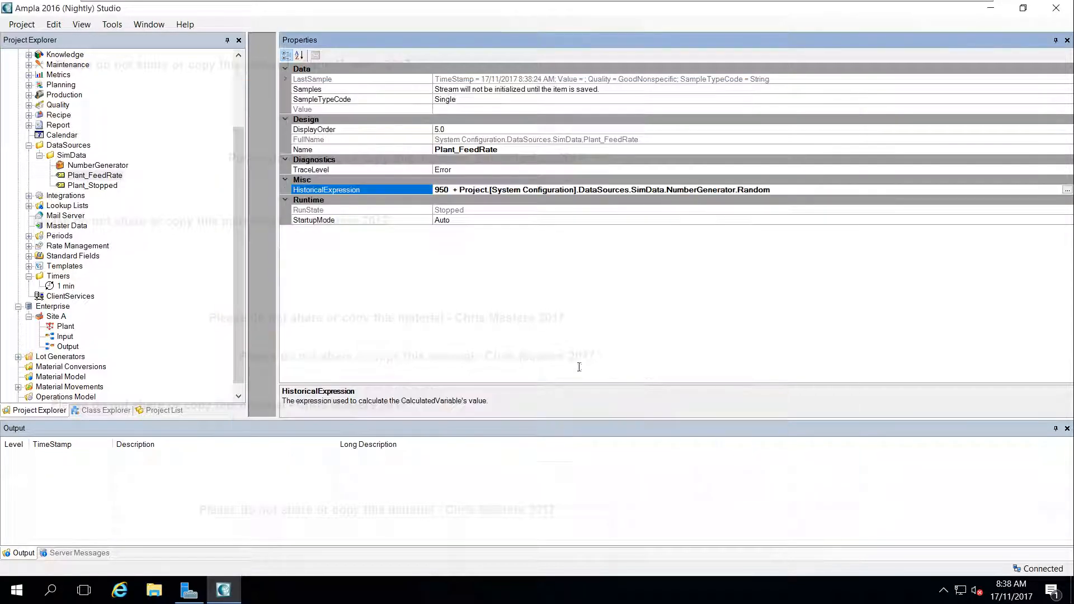
Save the project with the new Plant_FeedRate variable and start the AmplaDemo project
{"action": "left_click", "coordinate": [481, 211]}
{"action": "left_click", "coordinate": [469, 220]}
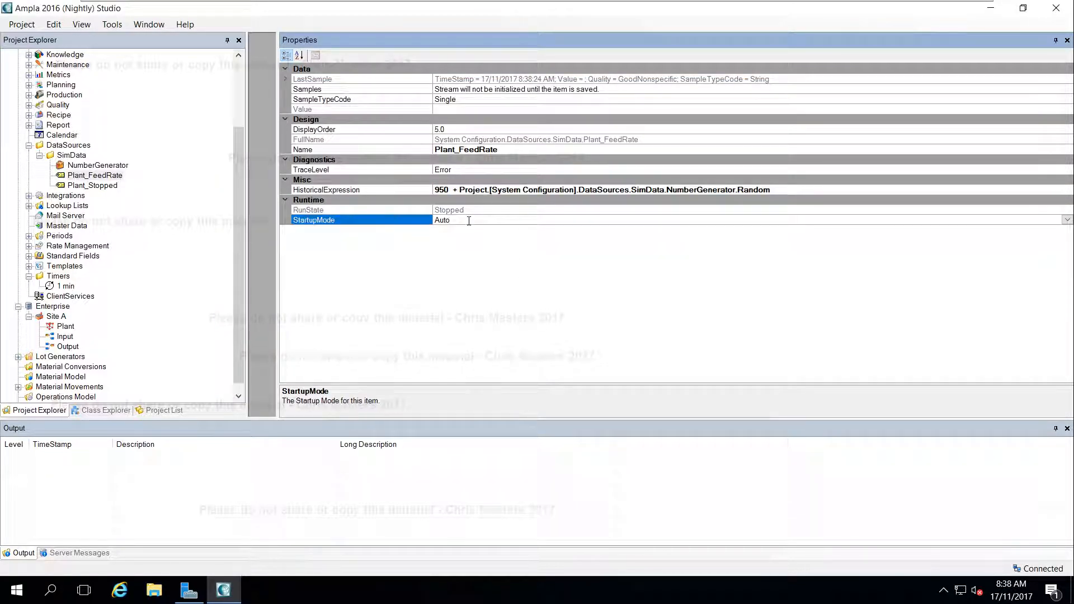
{"action": "key", "text": "ctrl+s"}
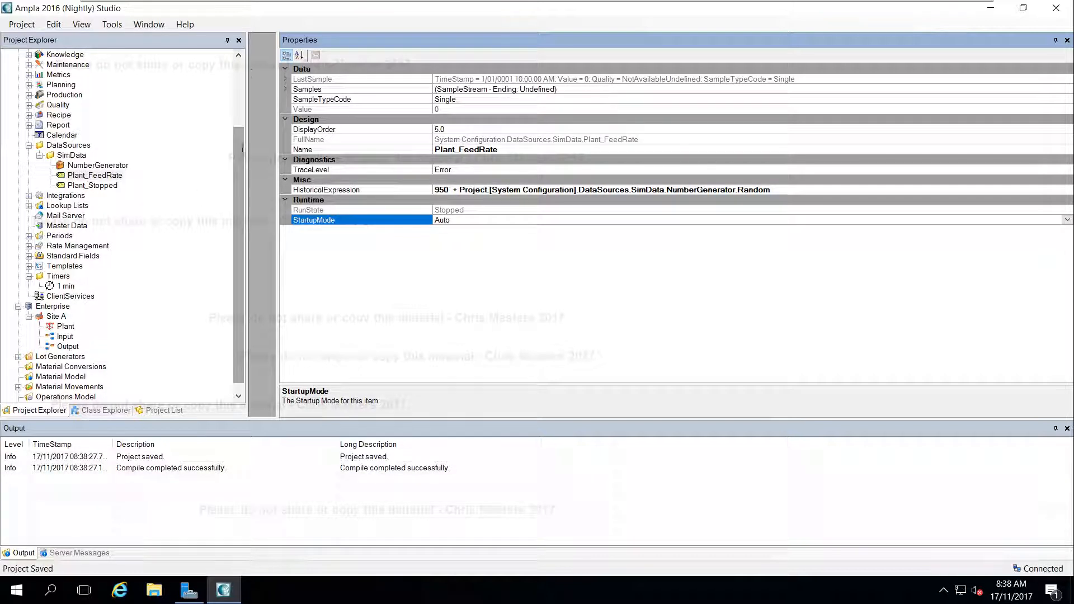
{"action": "scroll", "coordinate": [46, 55], "scroll_direction": "up", "scroll_amount": 3}
{"action": "right_click", "coordinate": [46, 55]}
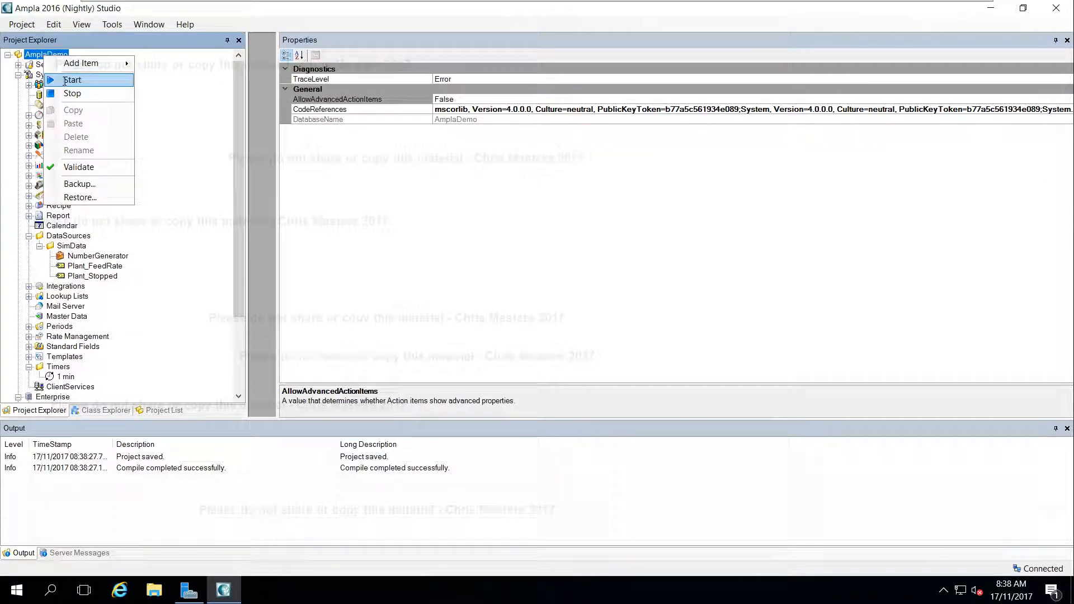
{"action": "left_click", "coordinate": [65, 82]}
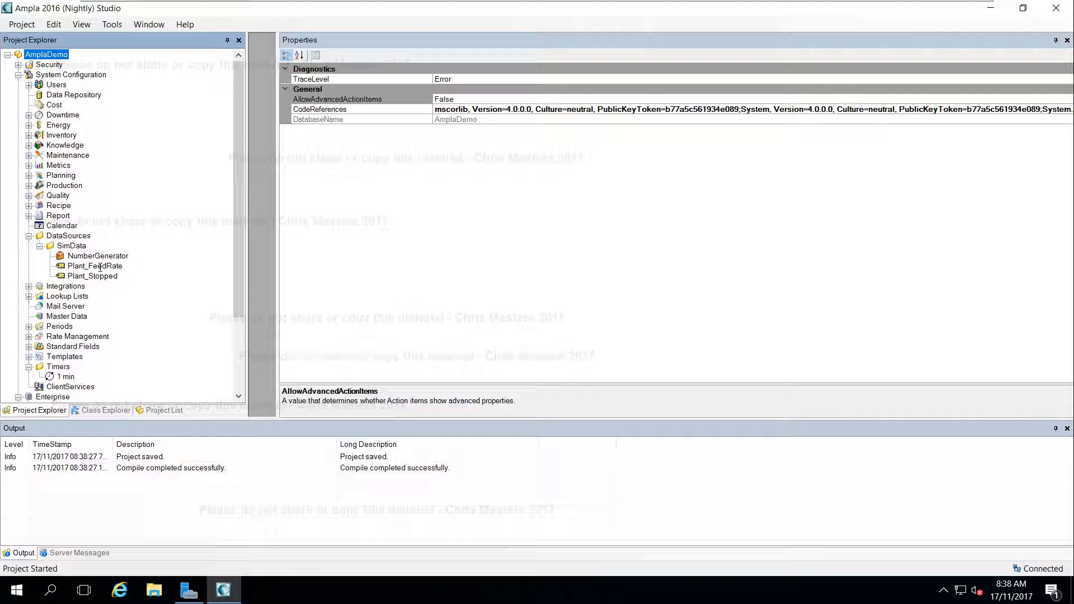
Check Plant_FeedRate's live properties and examine the first sample on Plant_Stopped's sample stream graph, closing the graph when done
{"action": "left_click", "coordinate": [100, 266]}
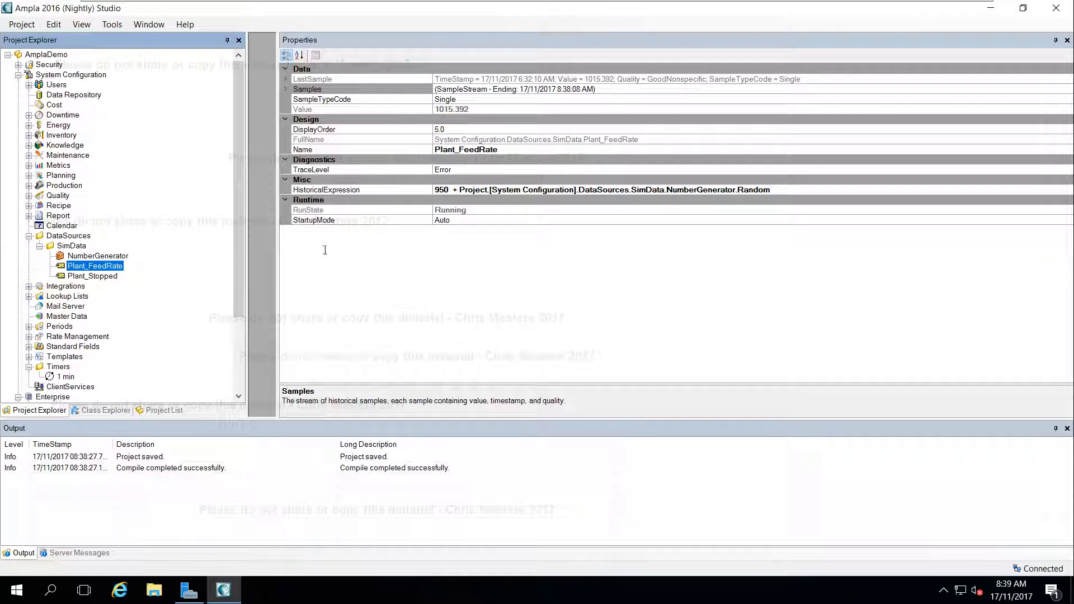
{"action": "left_click", "coordinate": [98, 276]}
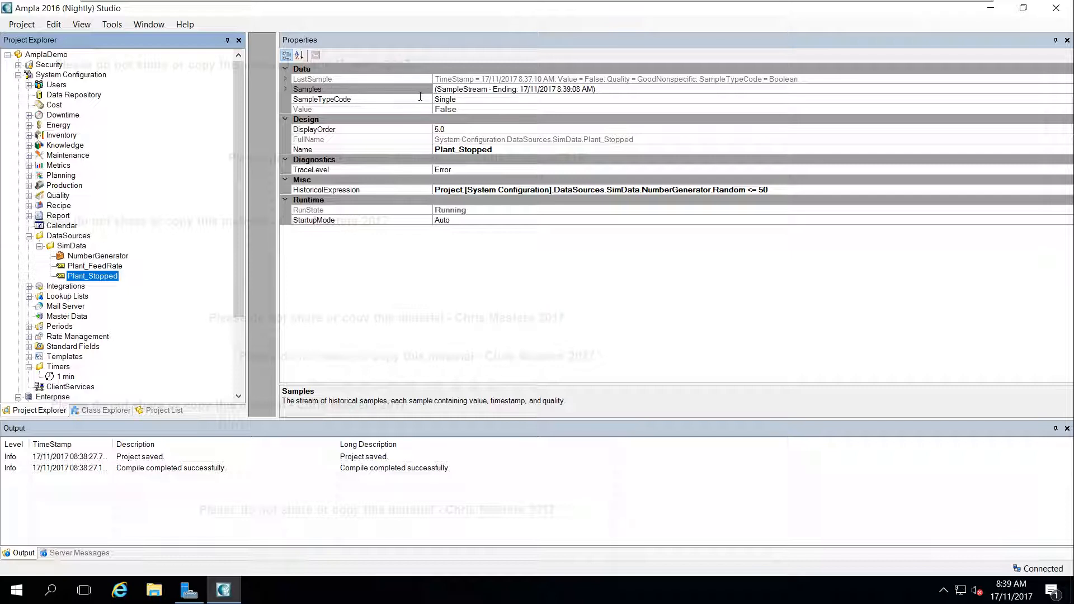
{"action": "left_click", "coordinate": [620, 88]}
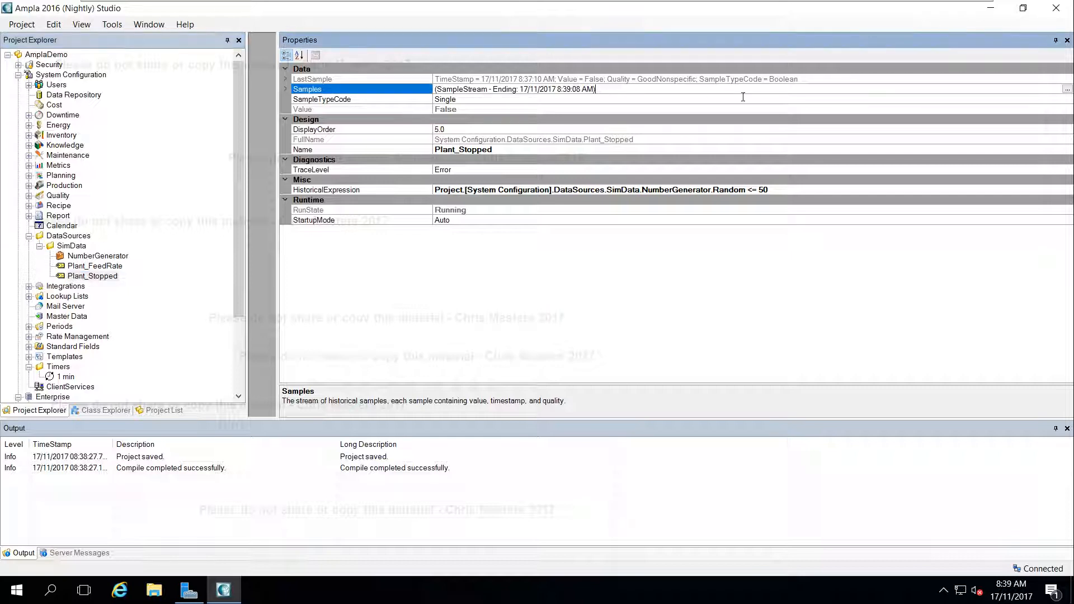
{"action": "left_click", "coordinate": [1068, 90]}
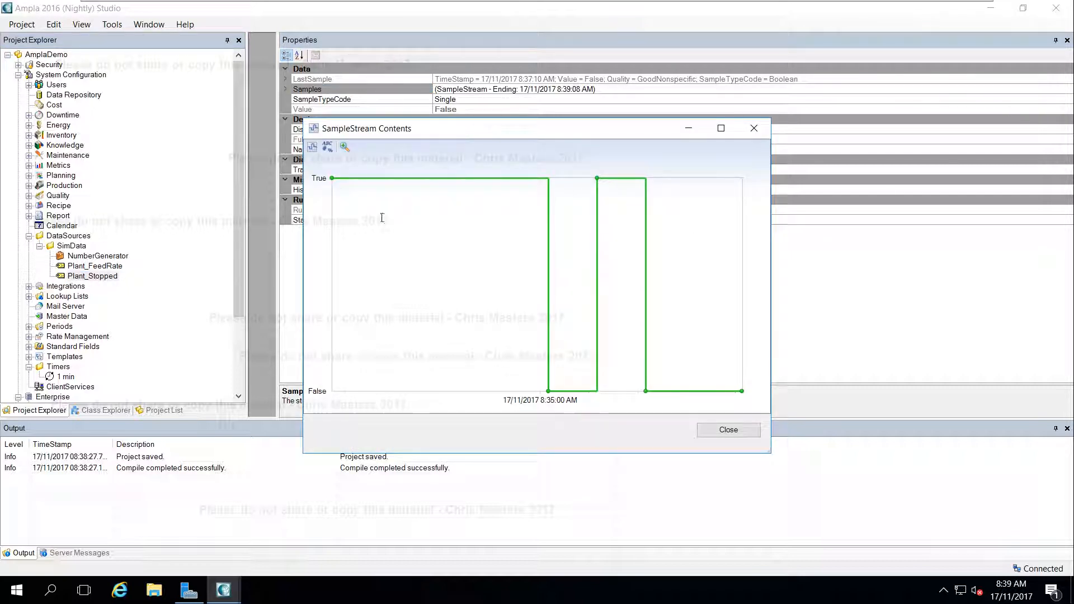
{"action": "left_click", "coordinate": [331, 178]}
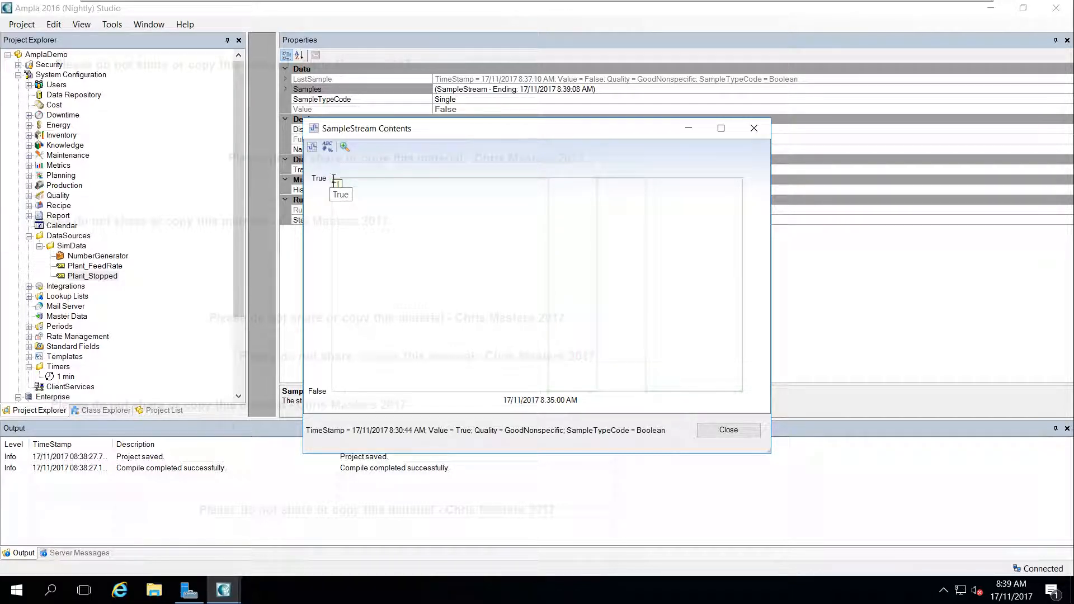
{"action": "mouse_move", "coordinate": [333, 179]}
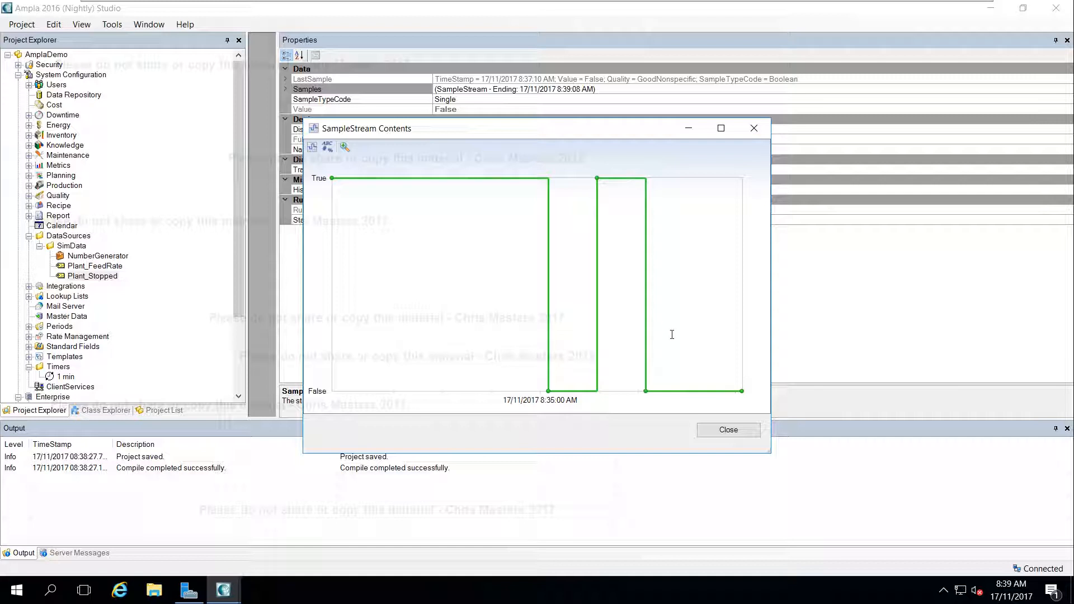
{"action": "left_click", "coordinate": [728, 430]}
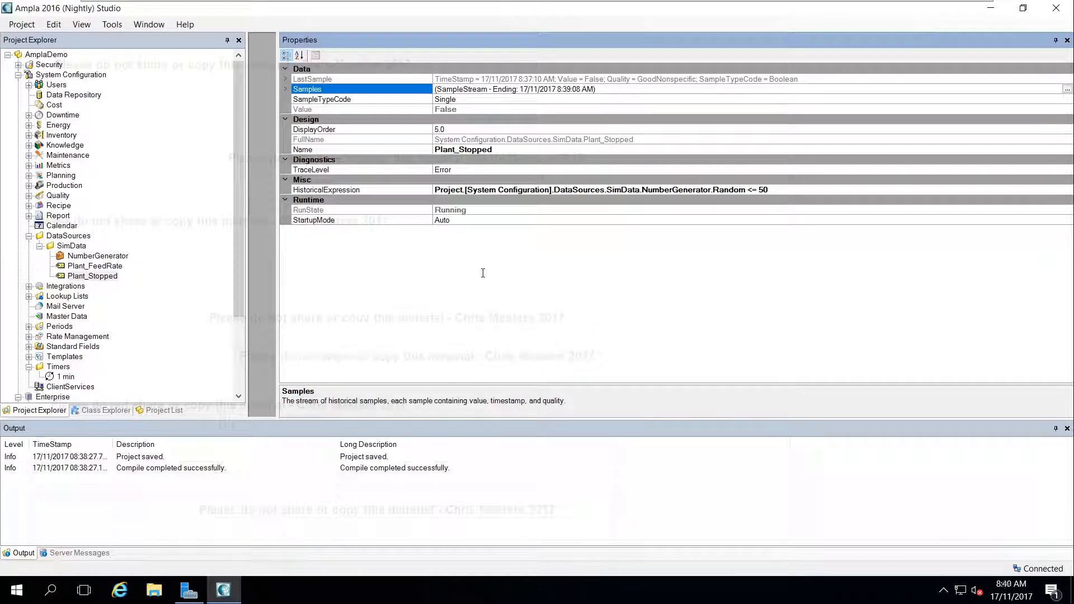